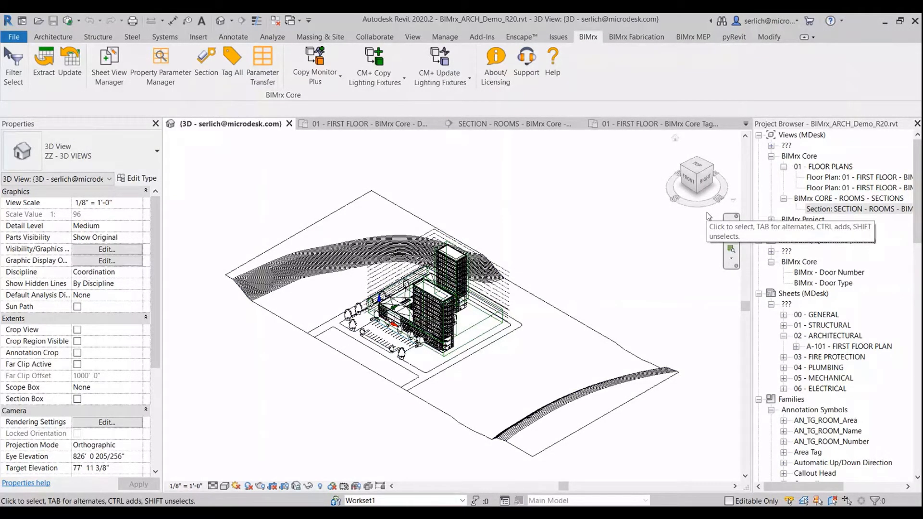
scroll(499, 239, "up", 3)
middle_click_drag(499, 239, 646, 209)
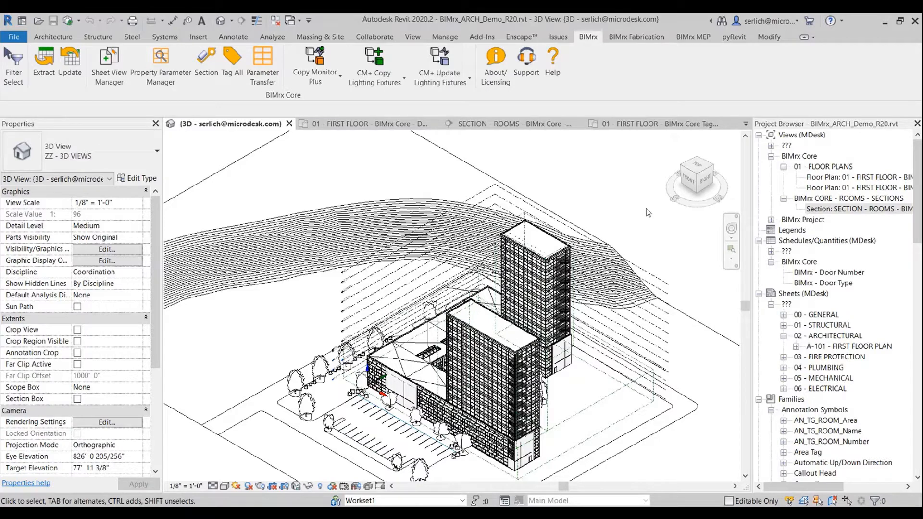
middle_click_drag(650, 231, 635, 222)
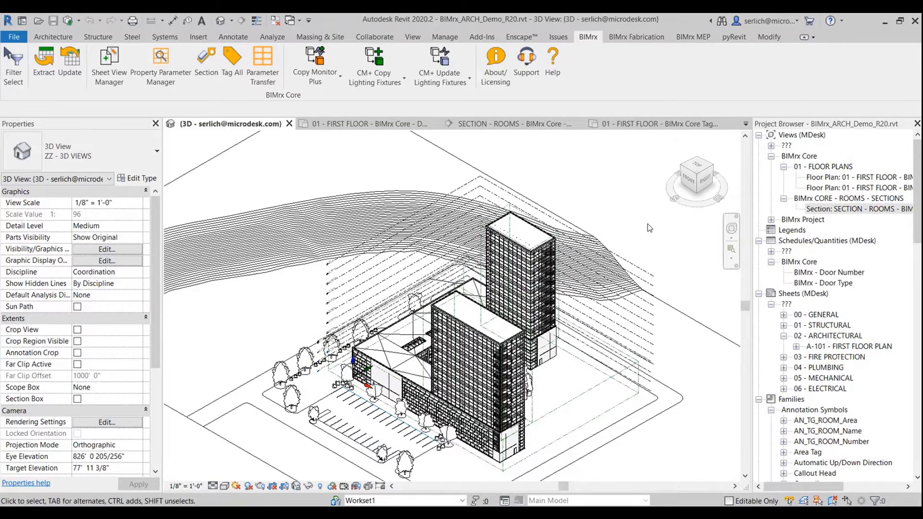
middle_click_drag(649, 228, 648, 257)
scroll(648, 257, "down", 2)
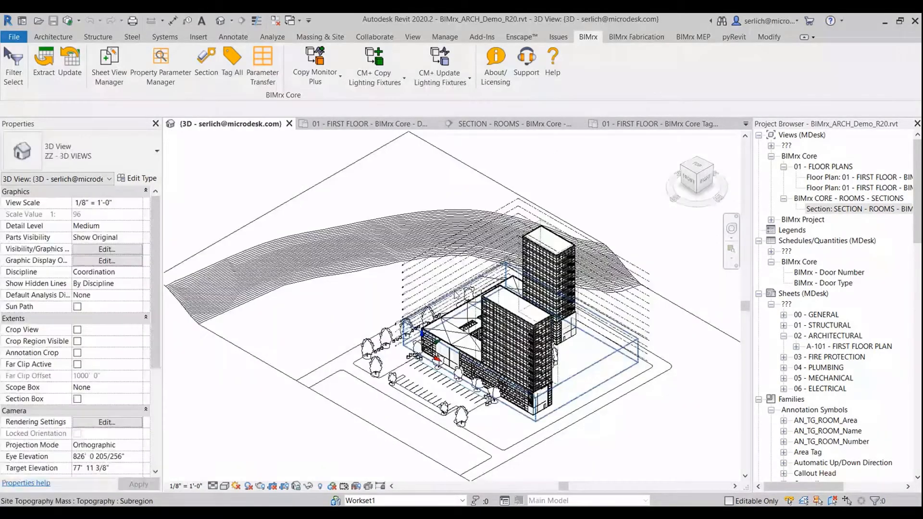
left_click(541, 232)
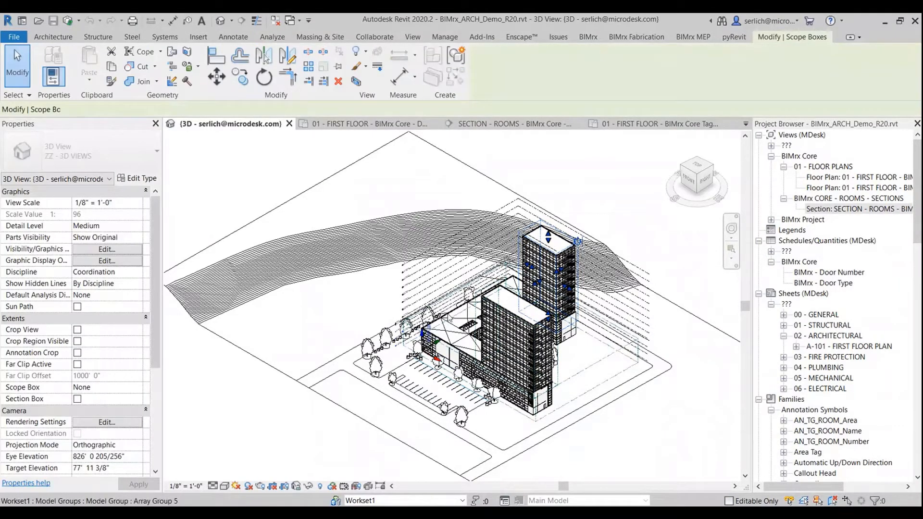
left_click(596, 198)
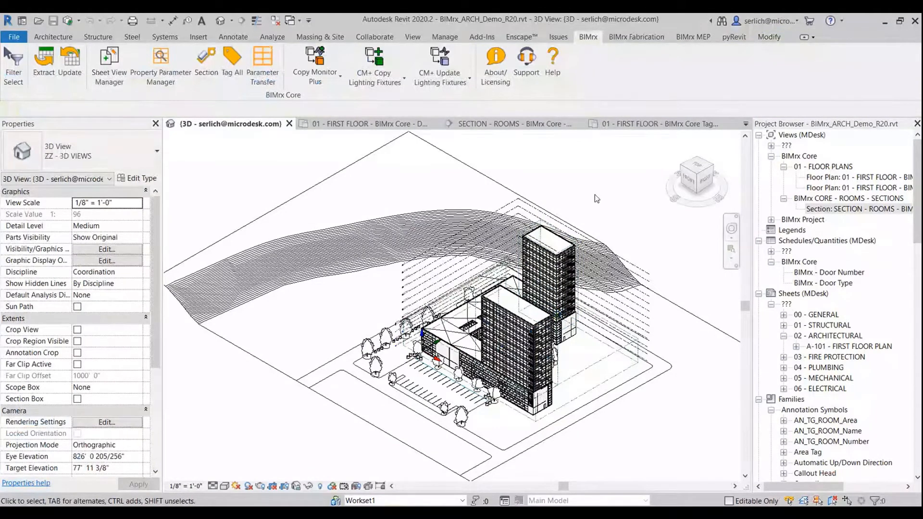
Open the Sheet View Manager and set its creation table to Views.
left_click(106, 71)
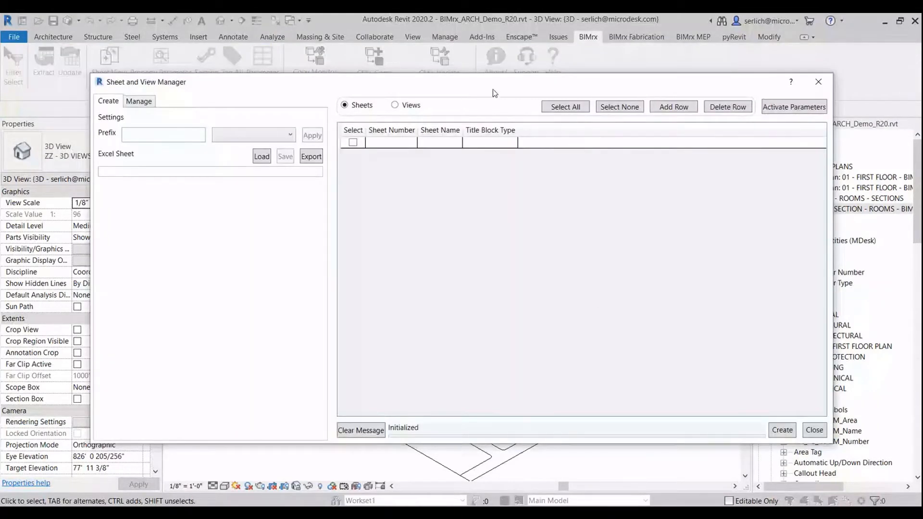
left_click_drag(452, 82, 464, 67)
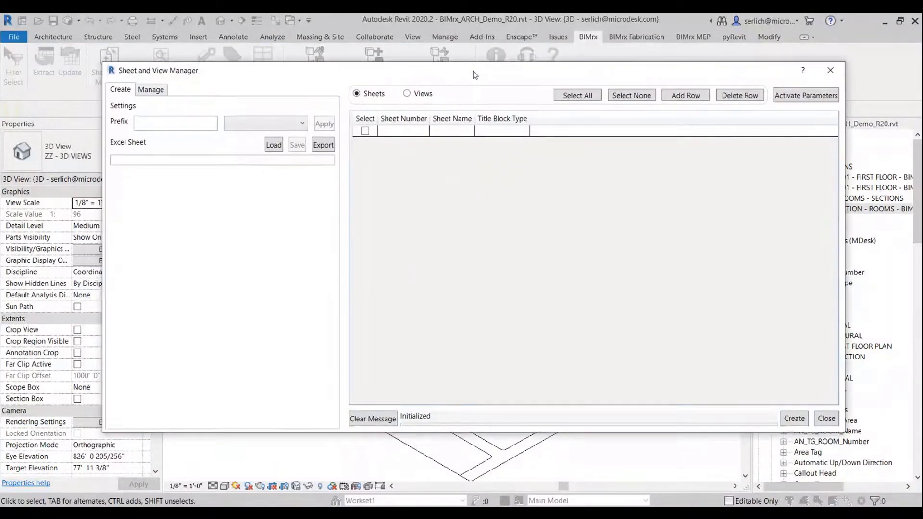
left_click(400, 129)
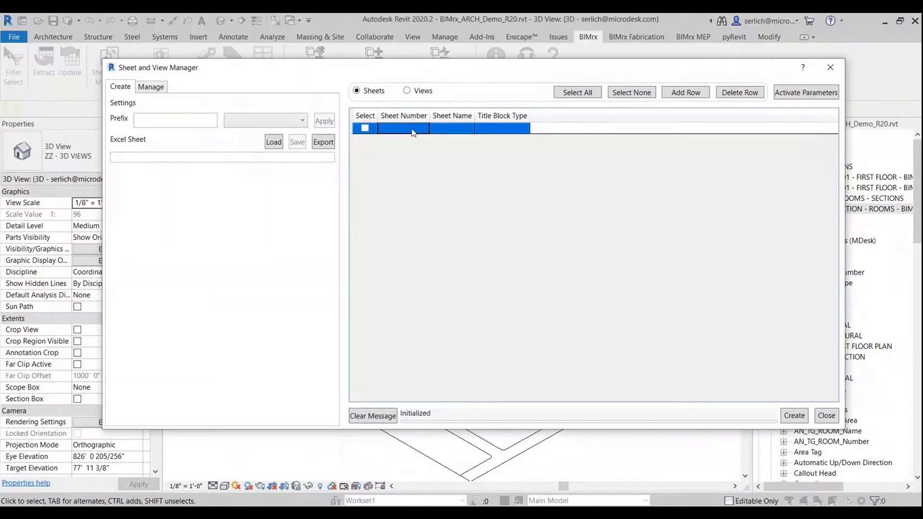
left_click(408, 91)
left_click(415, 129)
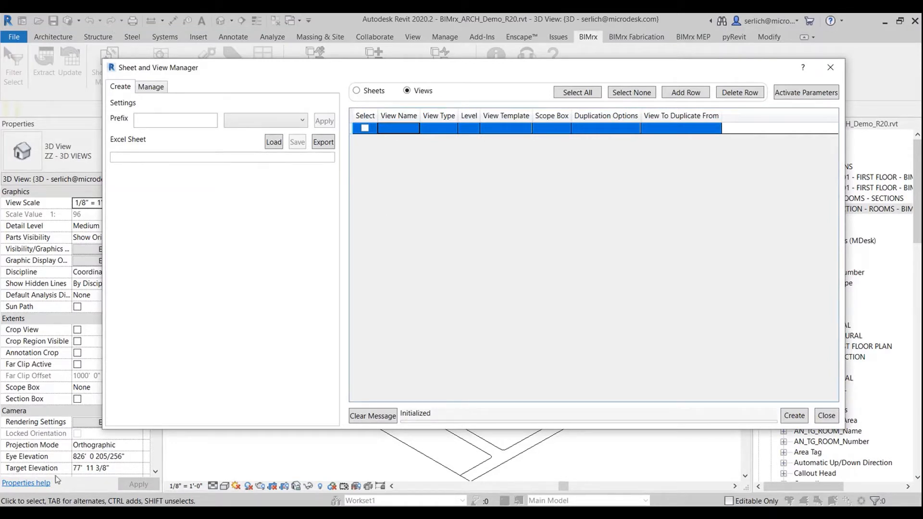
Export the project's sheet and view data to an Excel file in the BIMrx Demo folder.
left_click(323, 142)
double_click(366, 271)
left_click(373, 271)
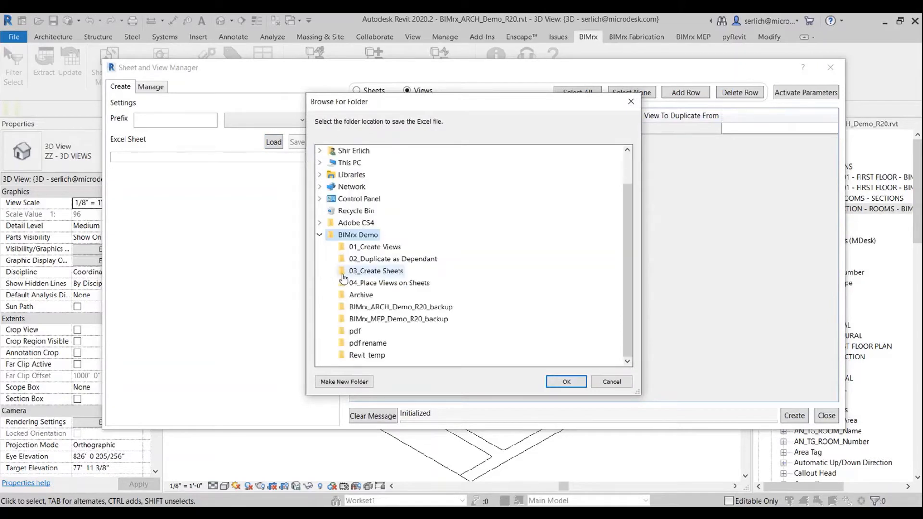
left_click(557, 383)
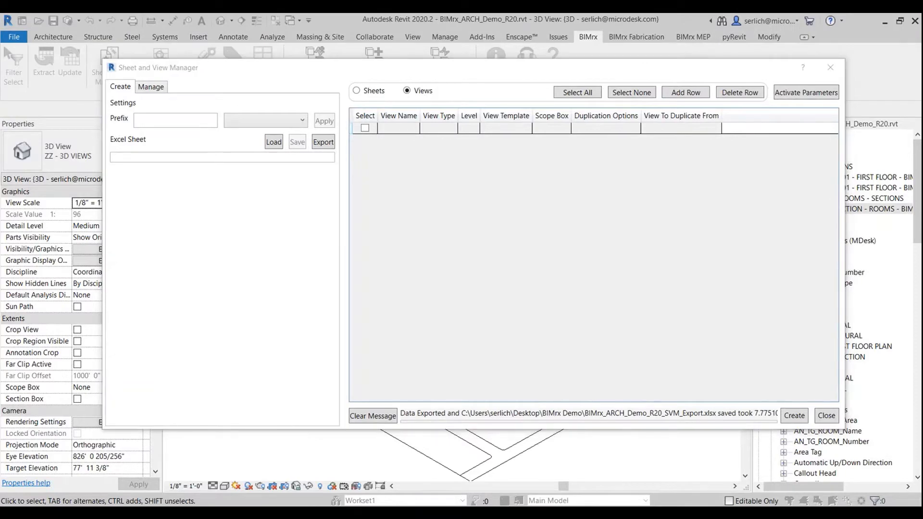
Open 01 Views_BIMrx_ARCH_Demo_R20_SVM_Export.xlsx in Excel and review the view templates on its Lookups sheet and the rows on its Views sheet.
key("alt+Tab")
left_click(444, 162)
double_click(443, 150)
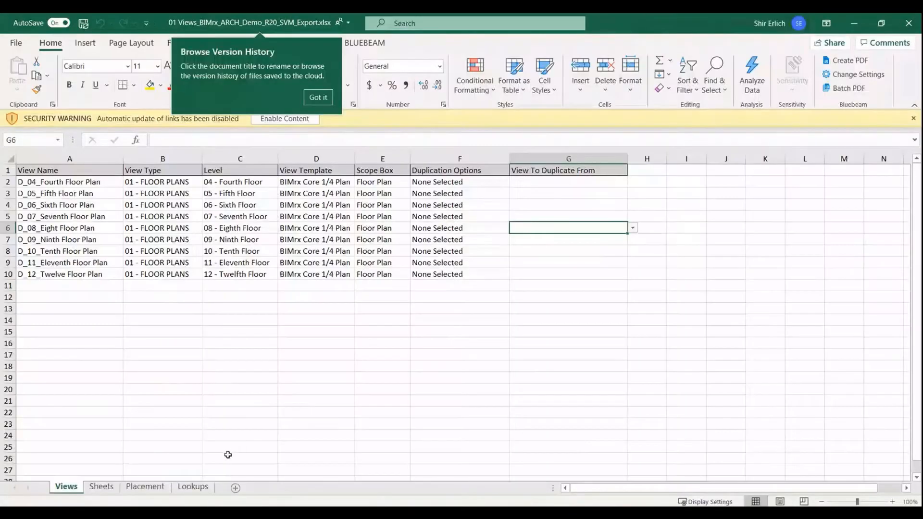
left_click(193, 487)
left_click(413, 181)
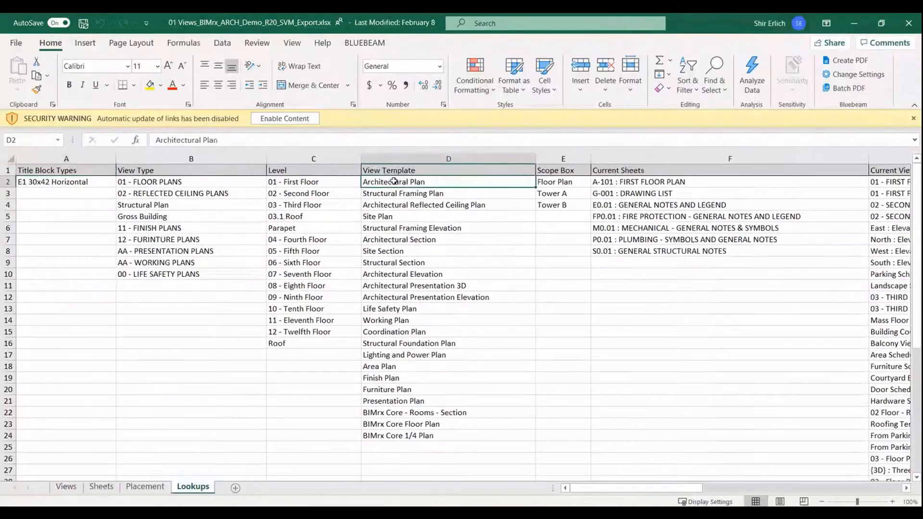
left_click_drag(385, 389, 396, 446)
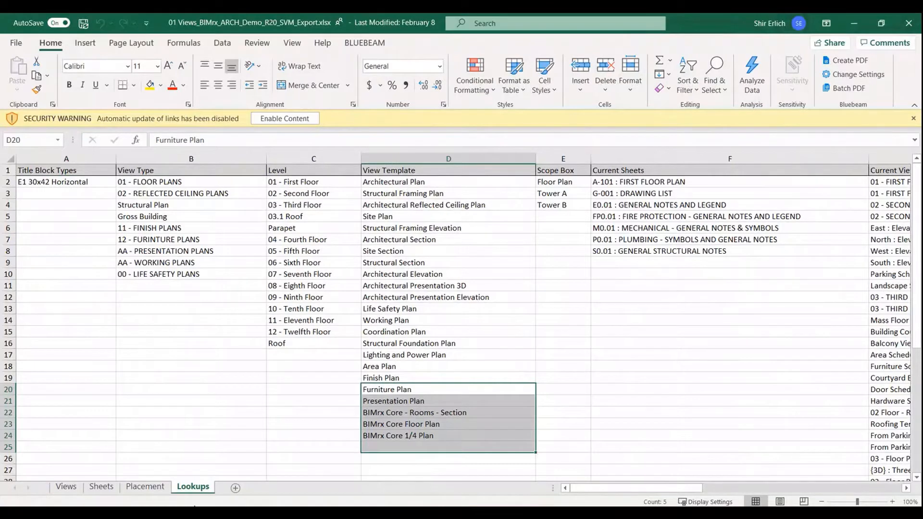
left_click(66, 487)
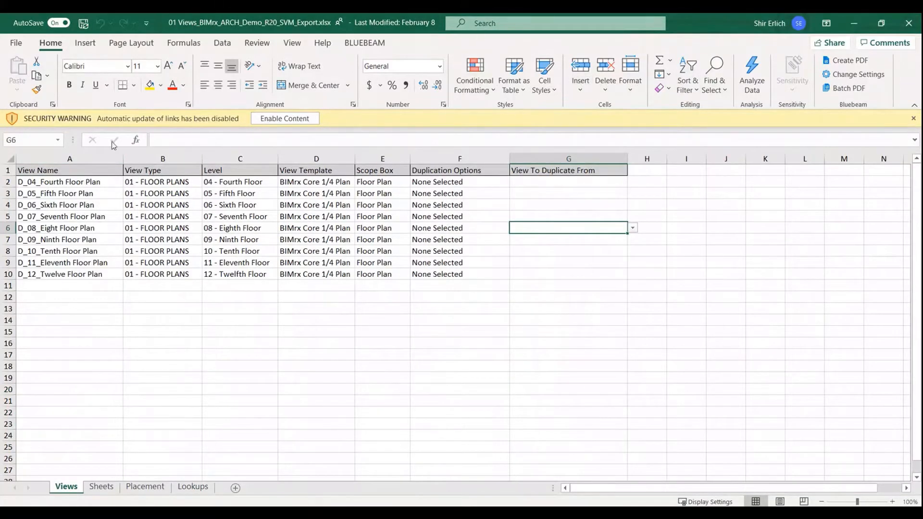
left_click(101, 185)
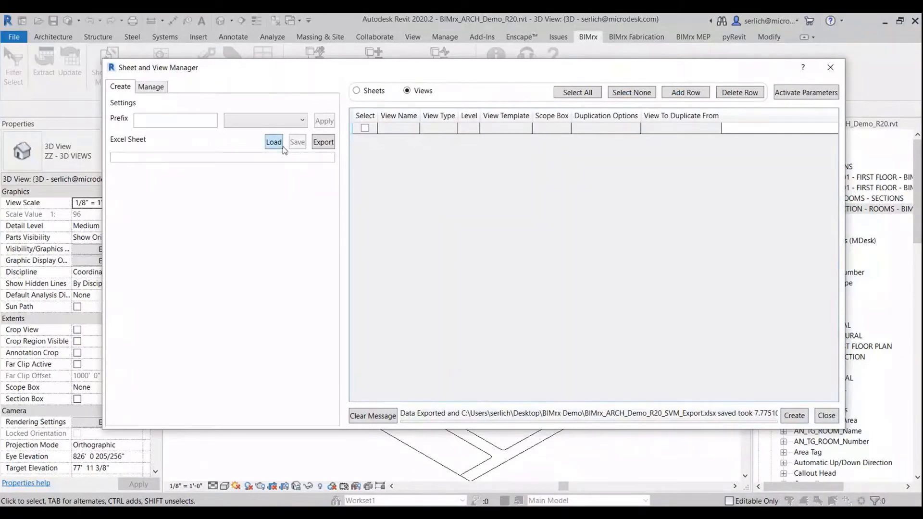
Back in Revit, load 01 Views_BIMrx_ARCH_Demo_R20_SVM_Export.xlsx from the BIMrx Demo folder and create all floor plan views it lists.
left_click(271, 138)
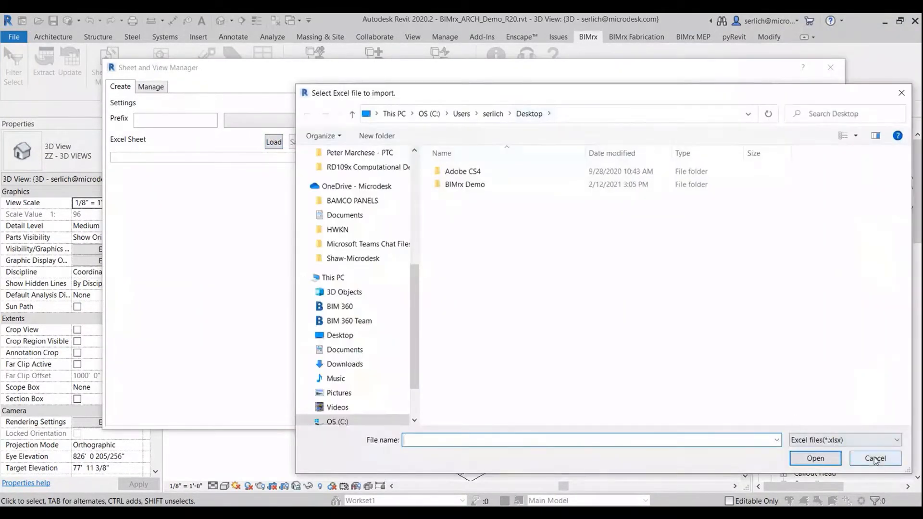
left_click(878, 457)
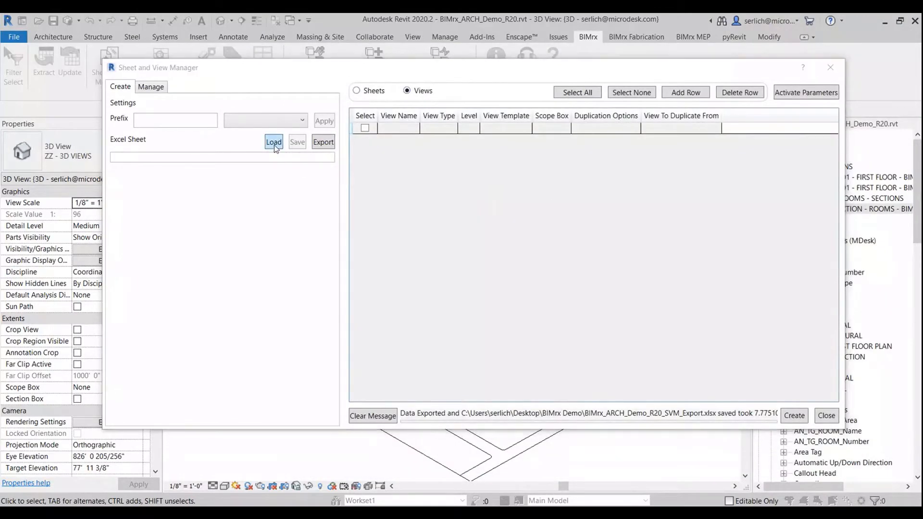
left_click(275, 144)
double_click(438, 185)
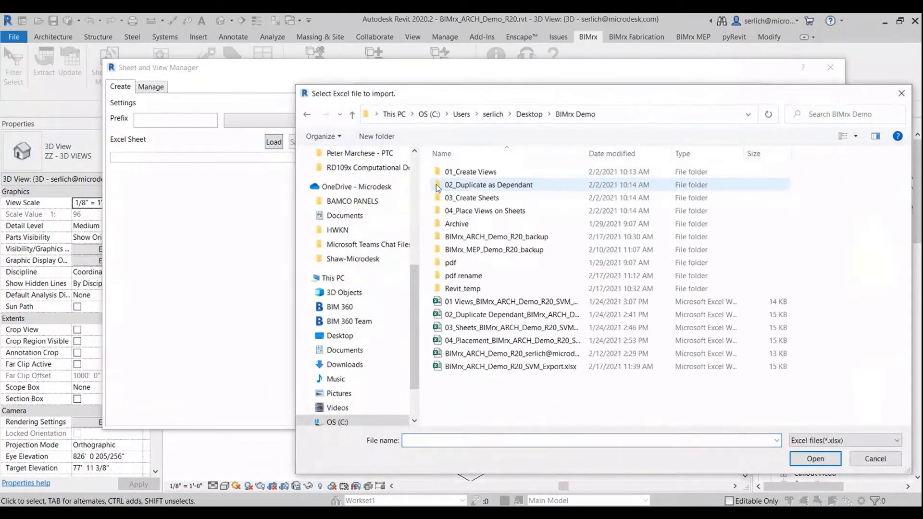
double_click(489, 301)
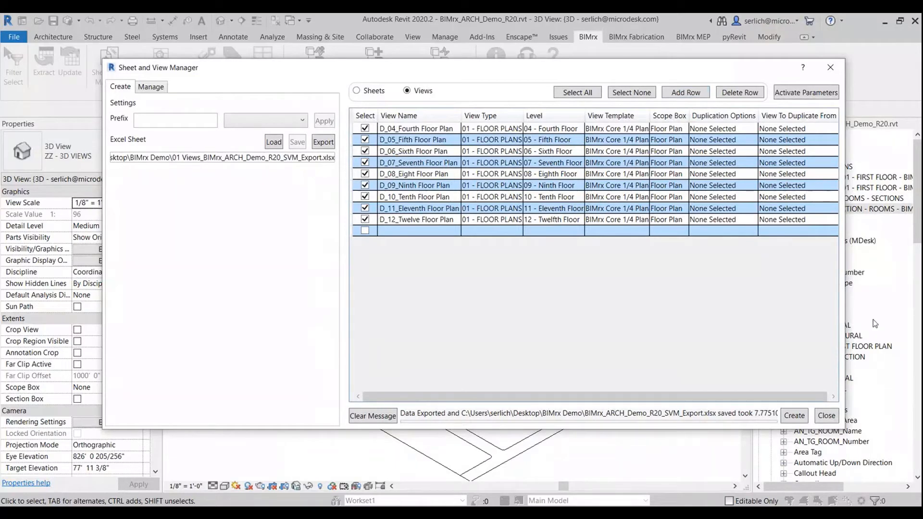
left_click(802, 415)
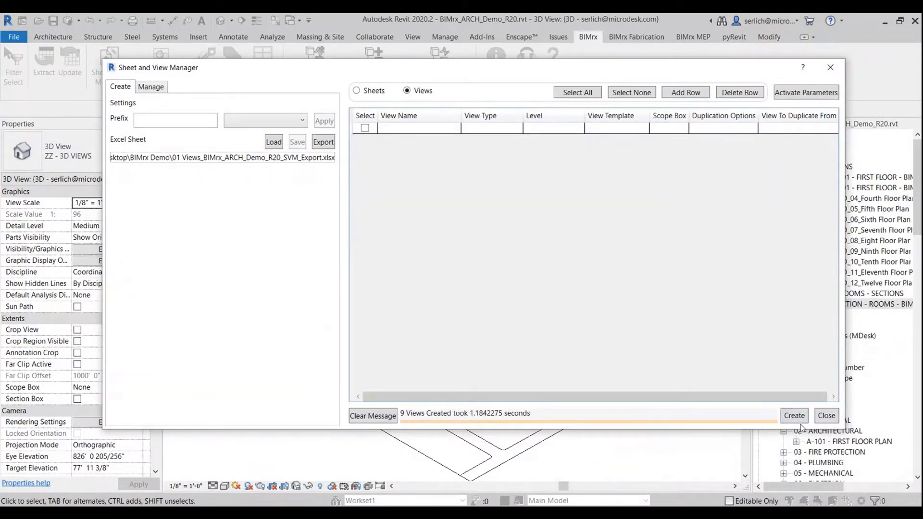
left_click(827, 416)
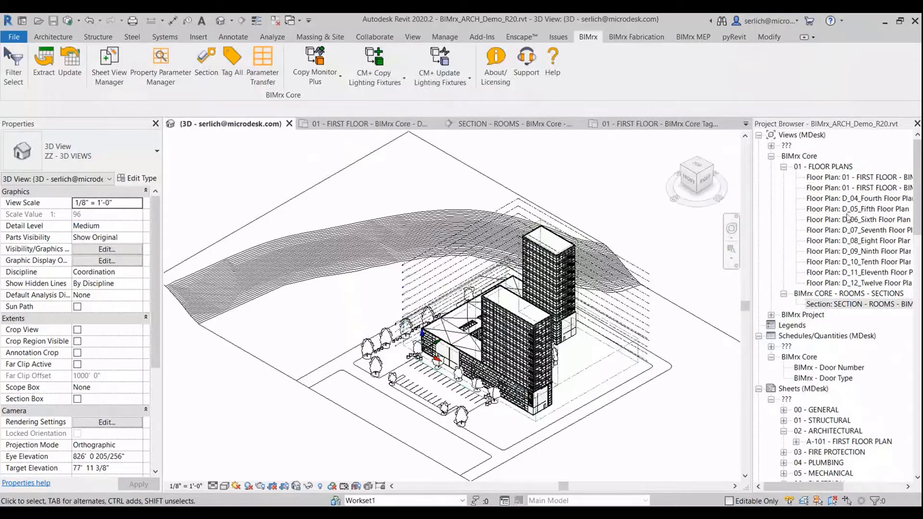
Reopen the Sheet View Manager for Views and load the 02_Duplicate Dependant_BIMrx_ARCH_Demo_R20_SVM_Export - Copy.xlsx workbook.
left_click(111, 80)
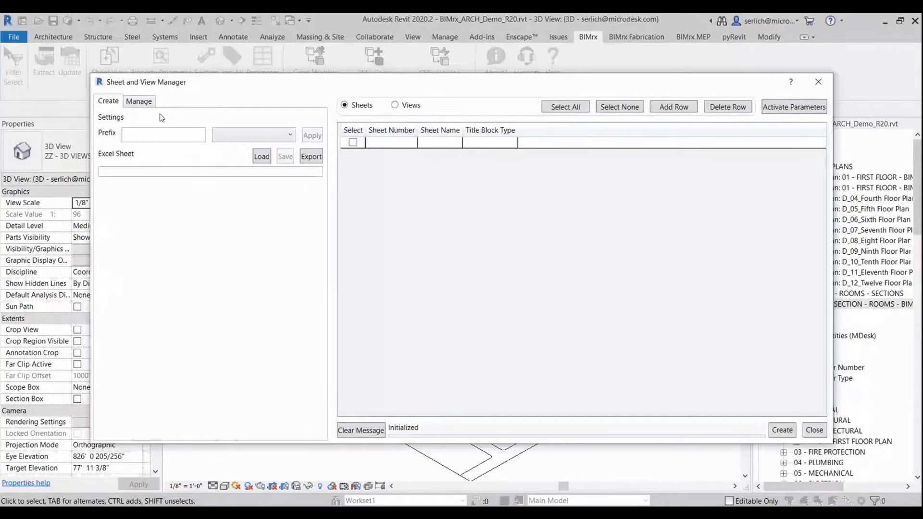
left_click(265, 158)
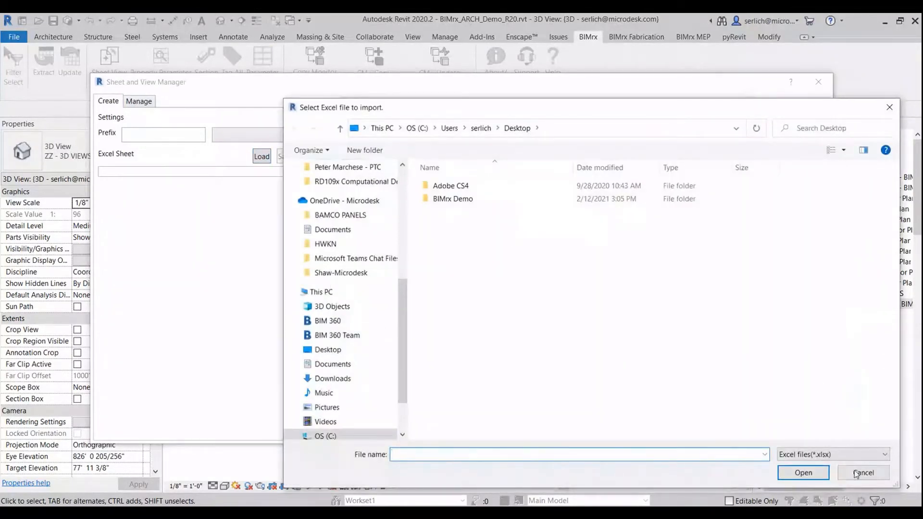
left_click(859, 472)
left_click(395, 105)
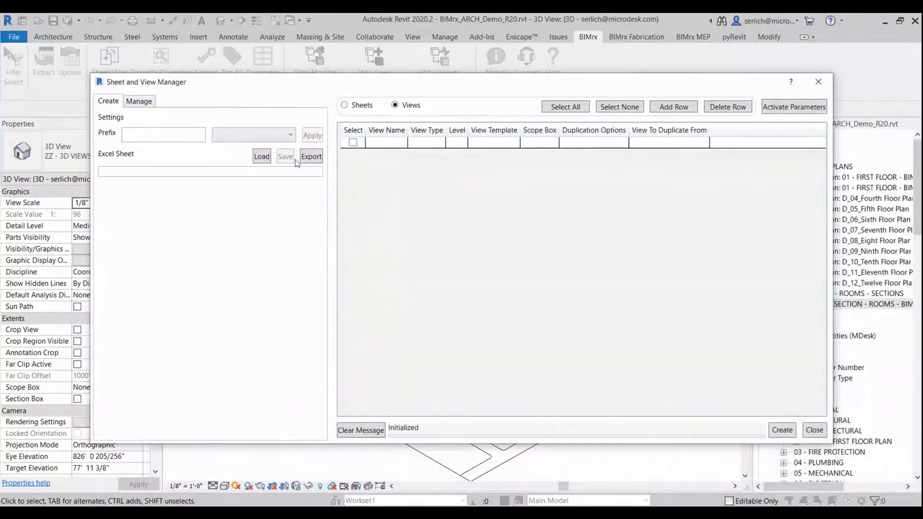
left_click(270, 163)
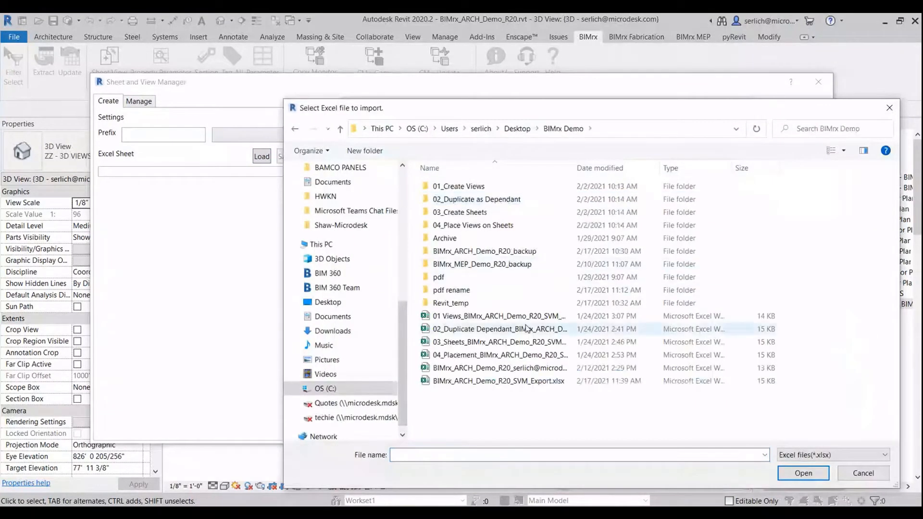
double_click(524, 329)
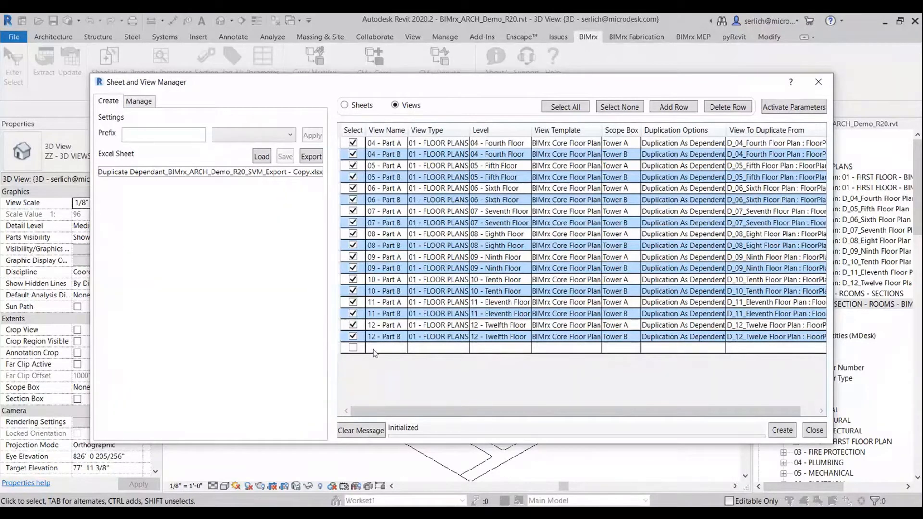
Create the loaded Part A and Part B dependent views, and select 04 - Part B under D_04_Fourth Floor Plan.
left_click(781, 430)
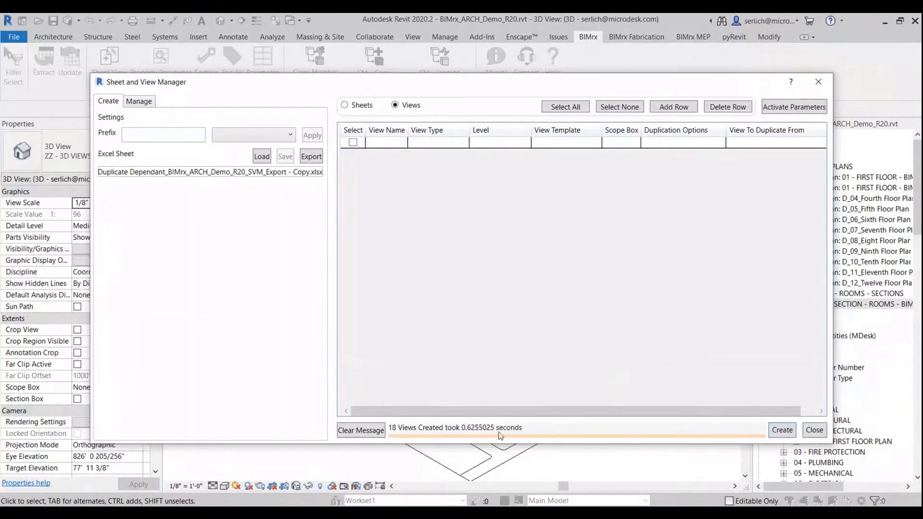
left_click(814, 431)
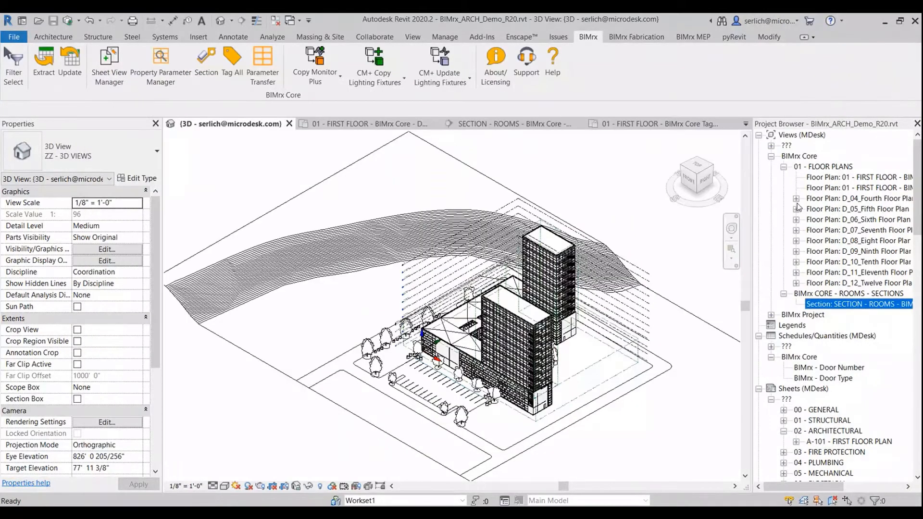
left_click(796, 198)
left_click(831, 220)
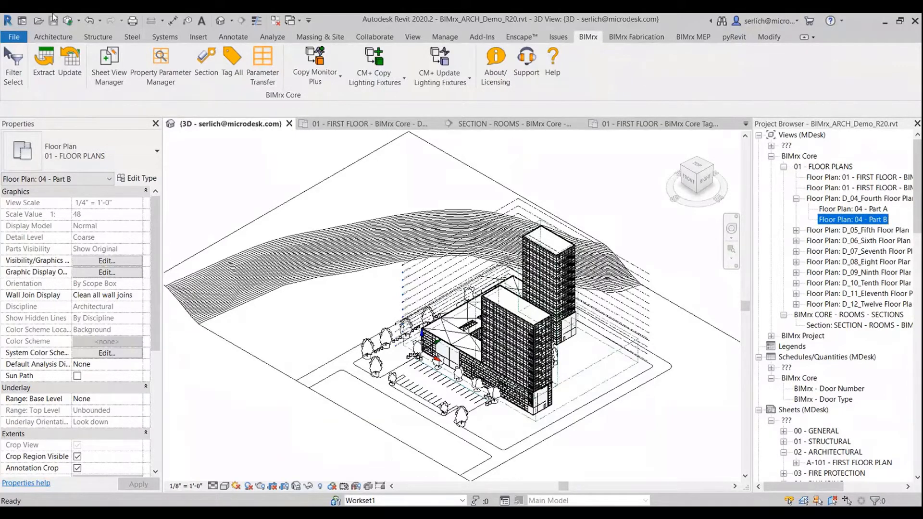
Load 03_Sheets_BIMrx_ARCH_Demo_R20_SVM_Export.xlsx into the Sheet View Manager and create sheets A-104A through A-112B with the E1 30x42 Horizontal title block.
left_click(115, 86)
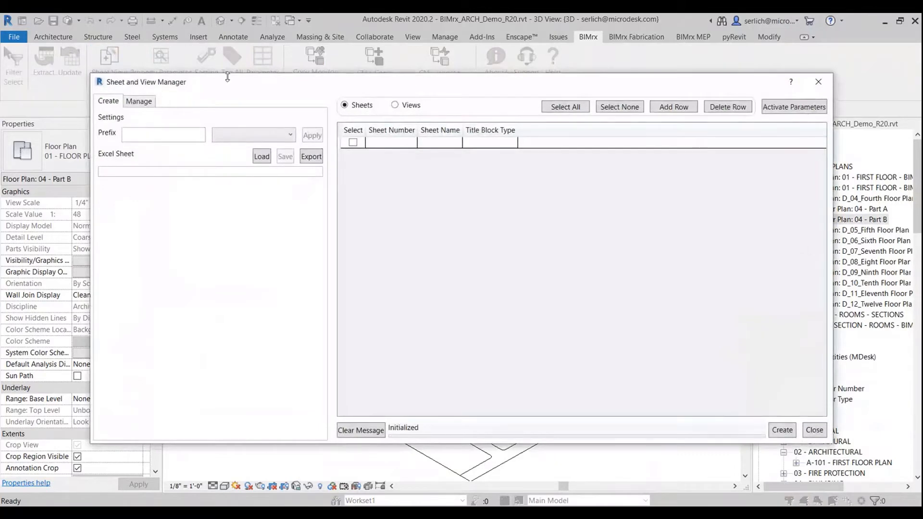
left_click(265, 156)
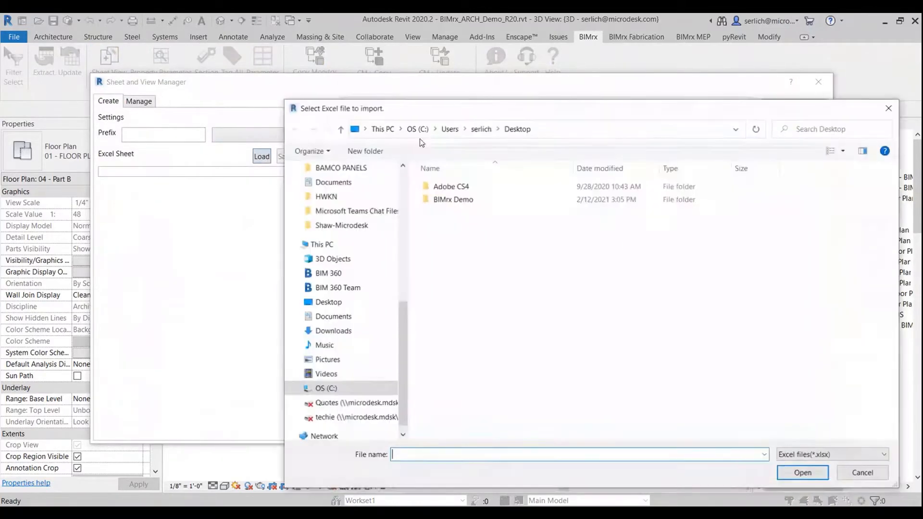
double_click(470, 199)
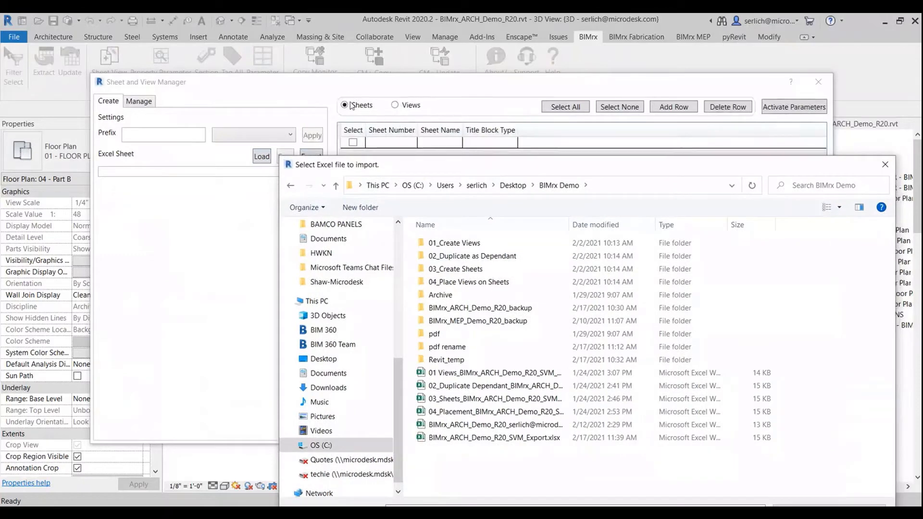
double_click(522, 400)
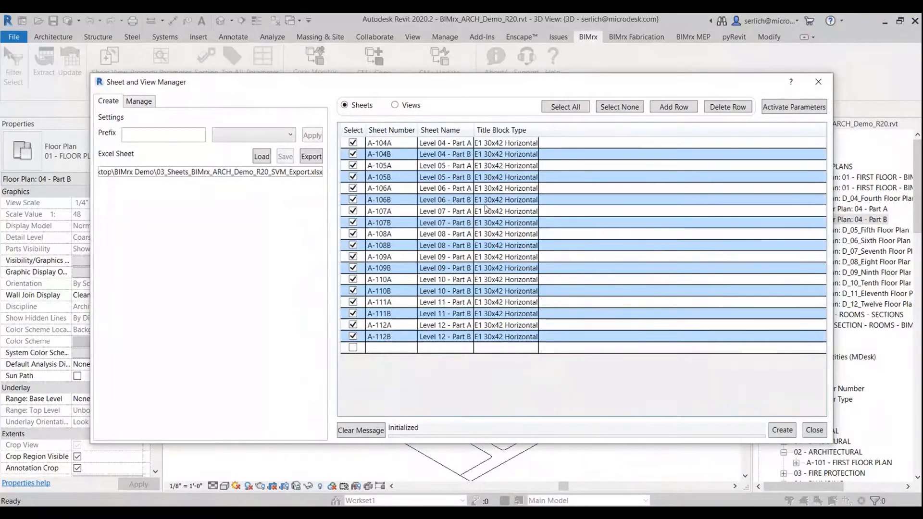
left_click(789, 432)
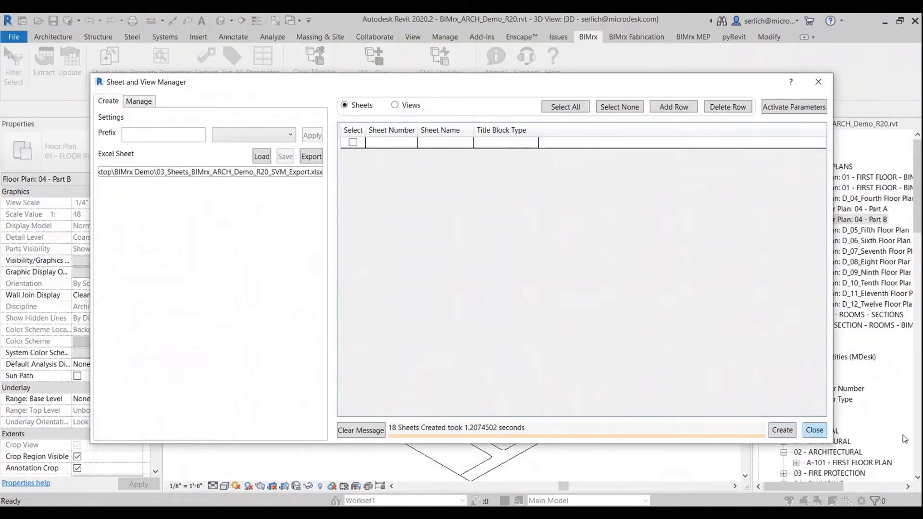
Reopen the Sheet View Manager for view placement and load 04_Placement_BIMrx_ARCH_Demo_R20_SVM_Export.xlsx from the BIMrx Demo folder.
left_click(818, 435)
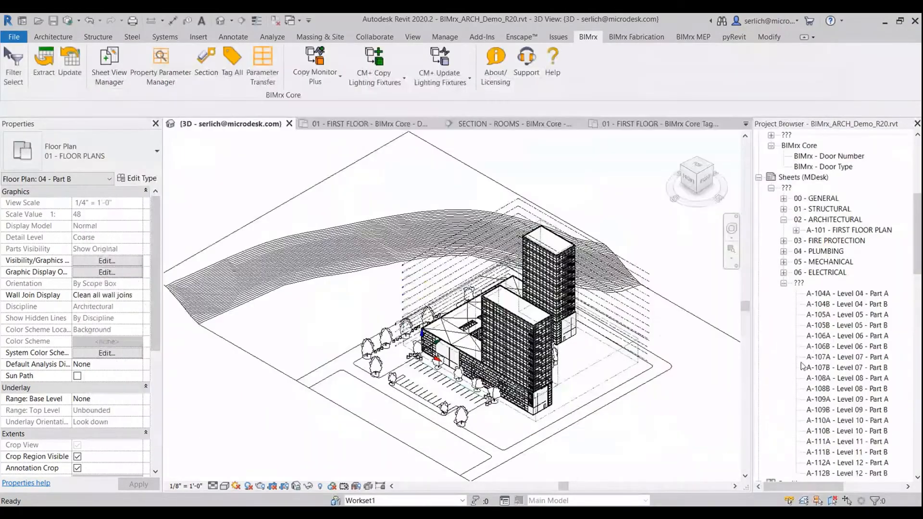
scroll(843, 436, "down", 2)
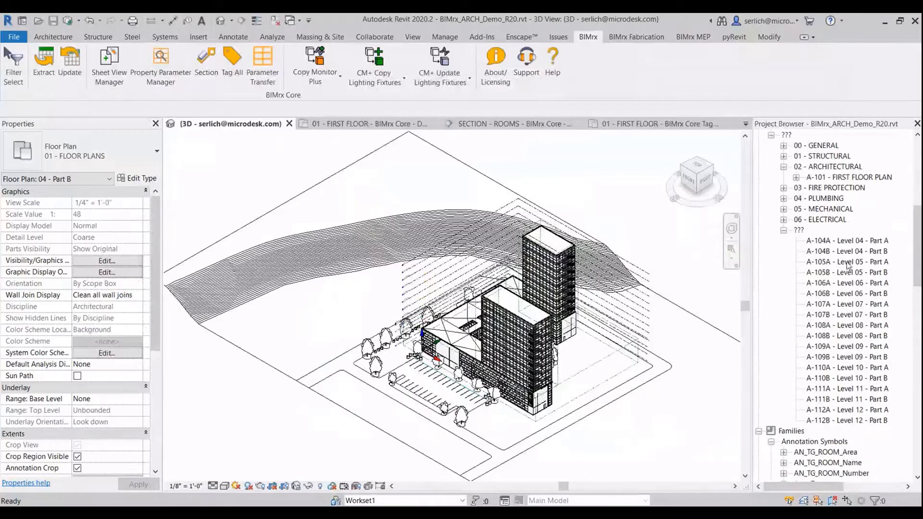
left_click(112, 51)
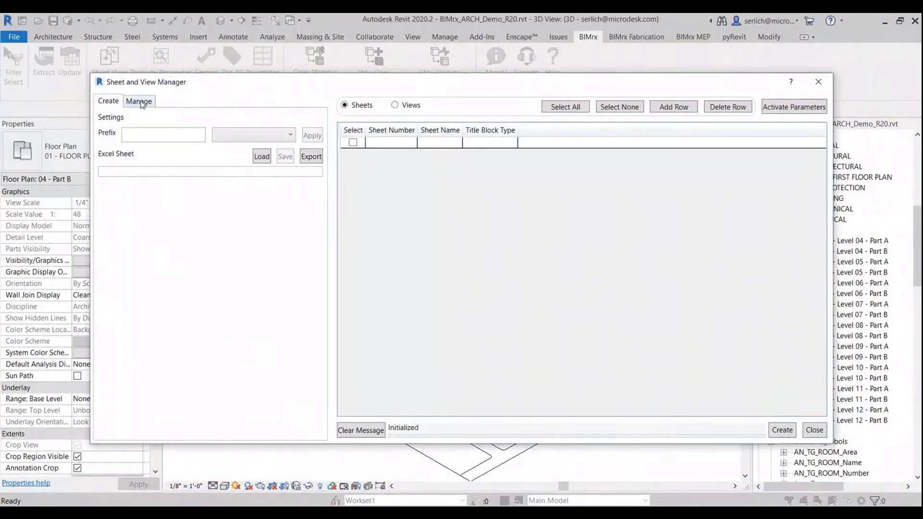
left_click(140, 102)
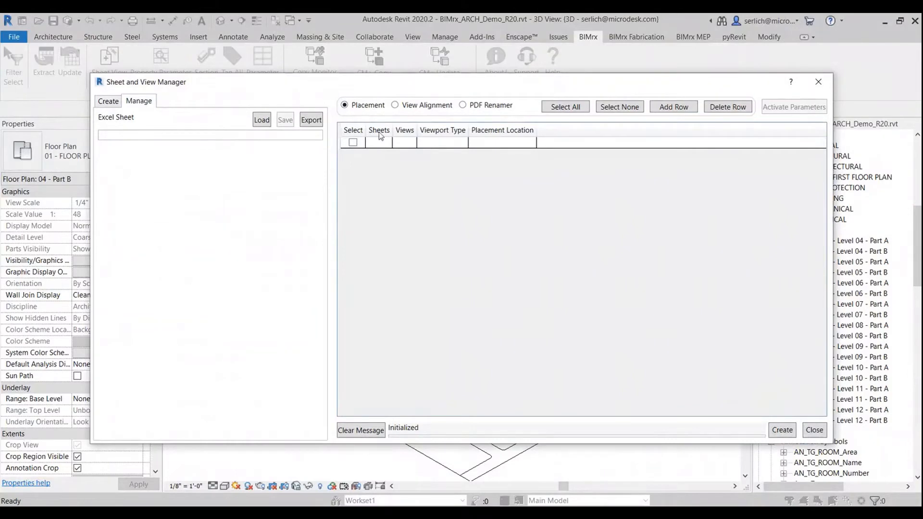
left_click(261, 120)
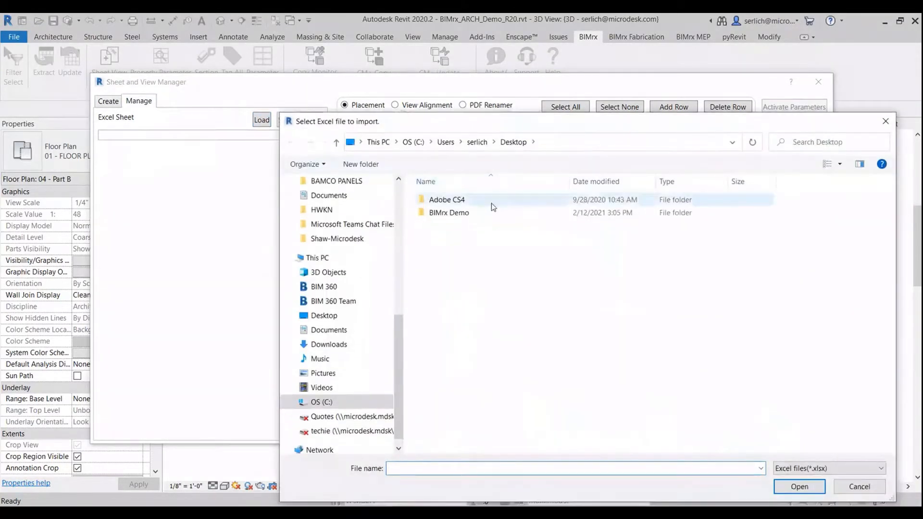
left_click(491, 212)
double_click(491, 212)
double_click(481, 374)
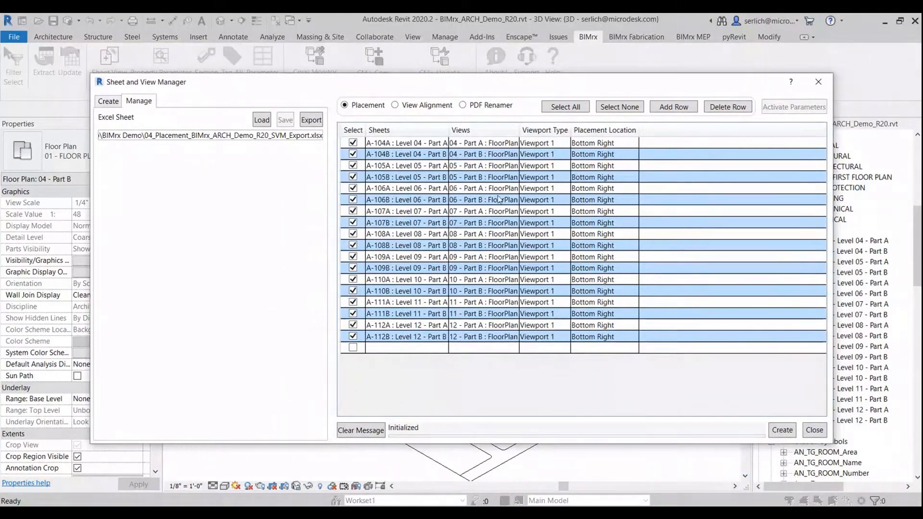
Place the loaded Part A and Part B views on sheets A-104A through A-112B as Viewport 1 at Bottom Right, and close the manager.
left_click(615, 144)
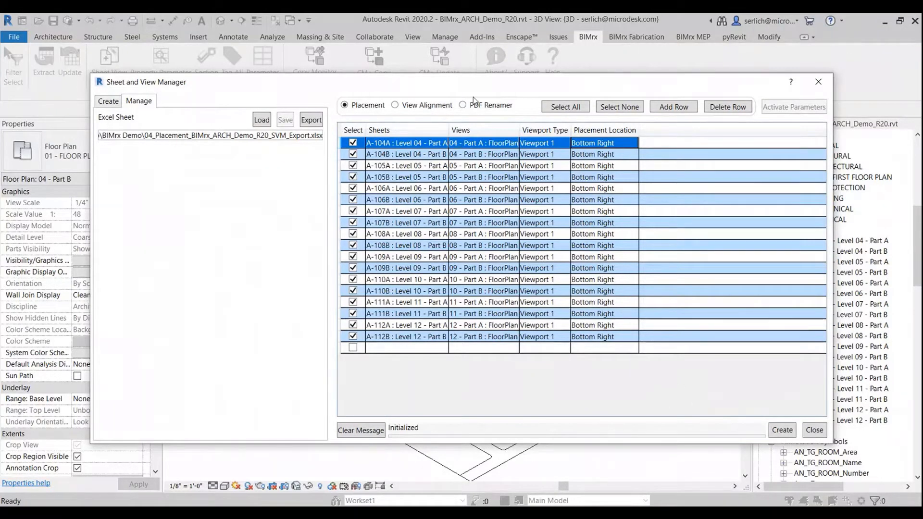
left_click(776, 434)
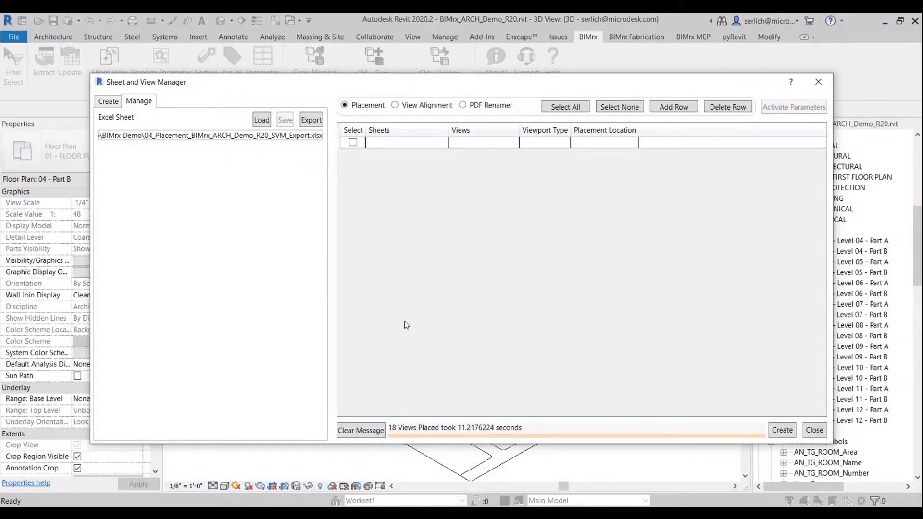
left_click(792, 433)
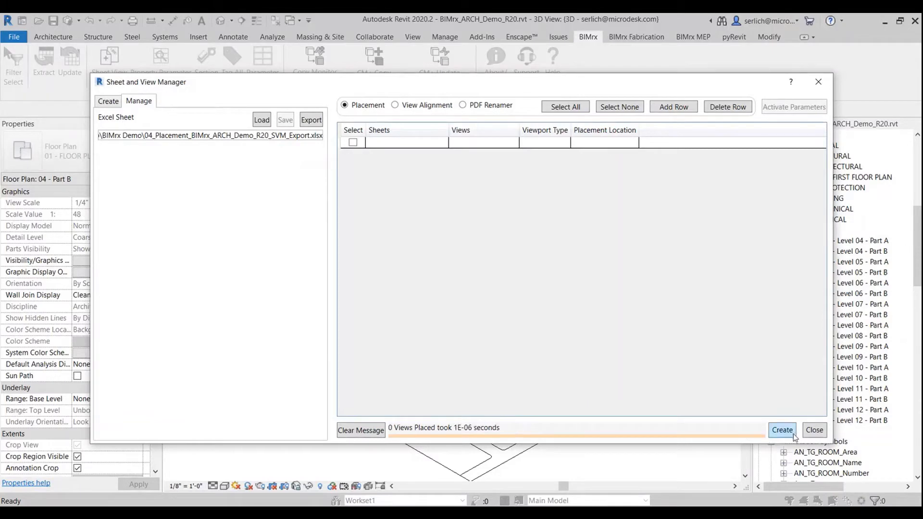
left_click(823, 429)
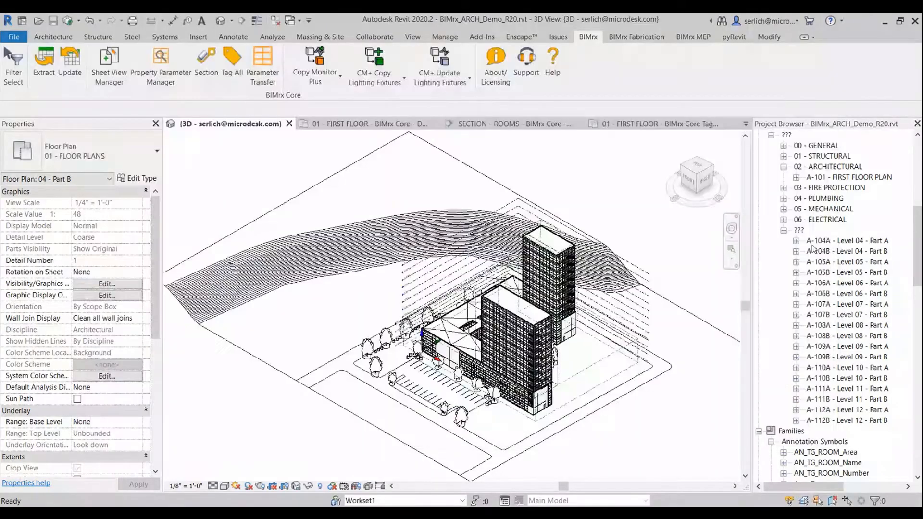
Open sheet A-104A and move its floor plan viewport to the sheet's upper-left corner.
double_click(812, 243)
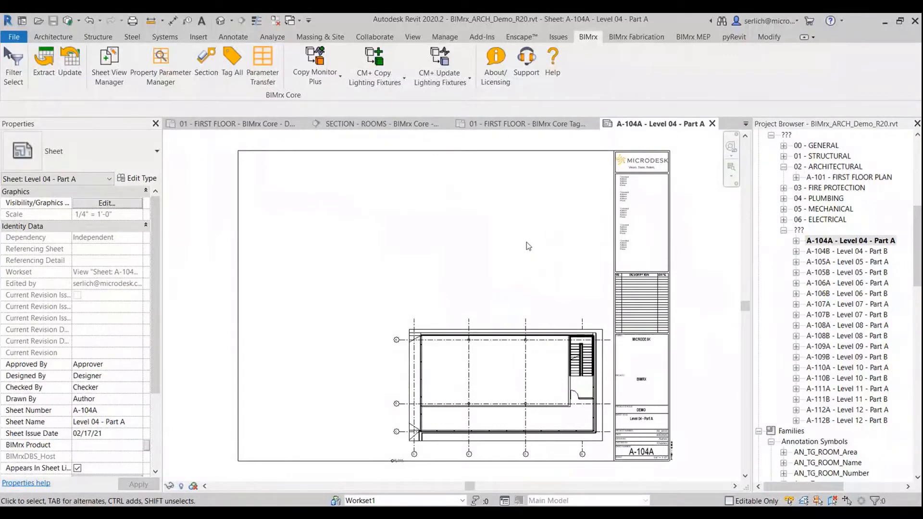
middle_click_drag(584, 260, 558, 226)
right_click(412, 262)
left_click(377, 243)
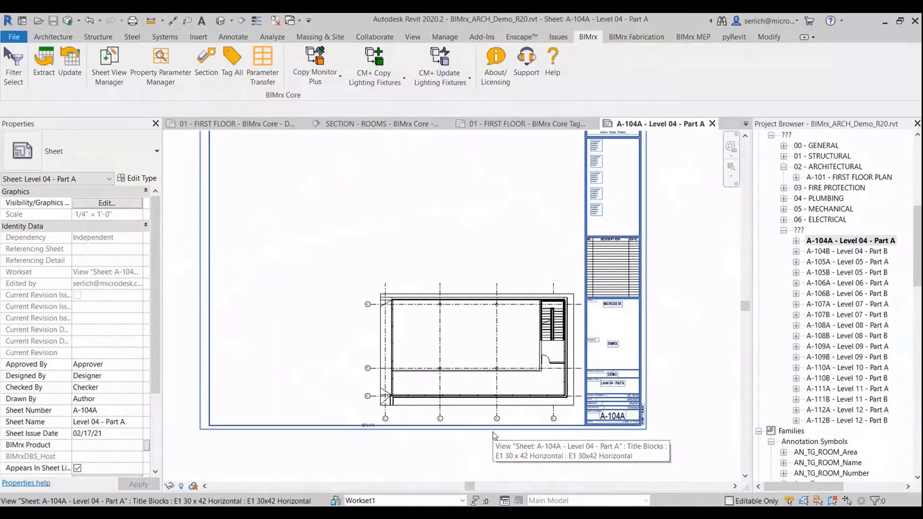
scroll(493, 436, "down", 1)
left_click(543, 353)
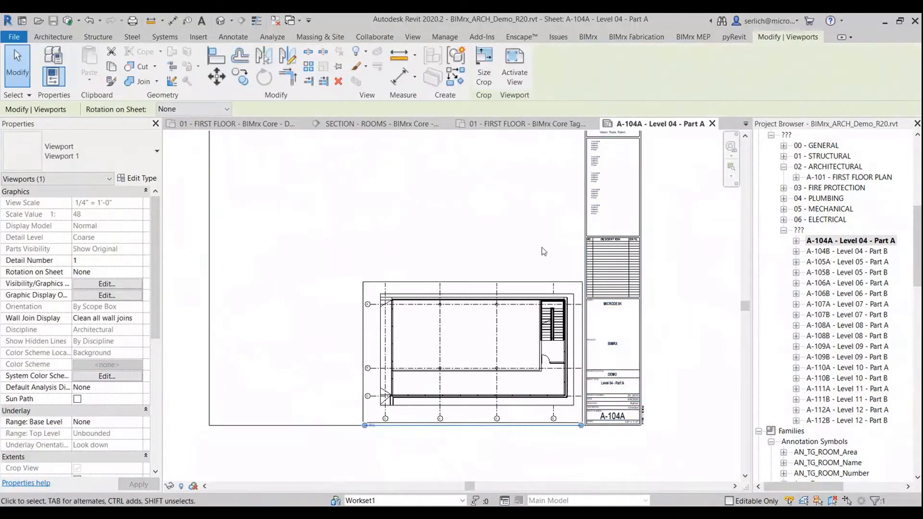
left_click_drag(544, 354, 409, 201)
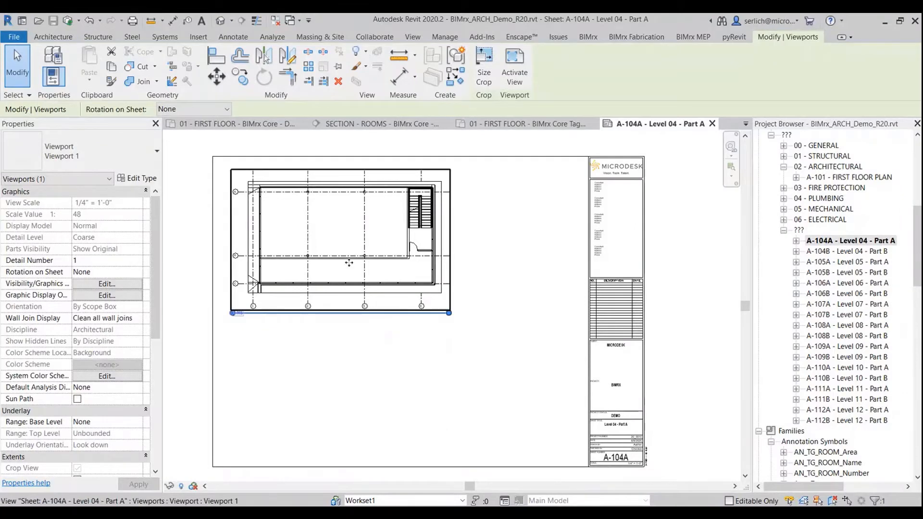
middle_click_drag(457, 239, 457, 232)
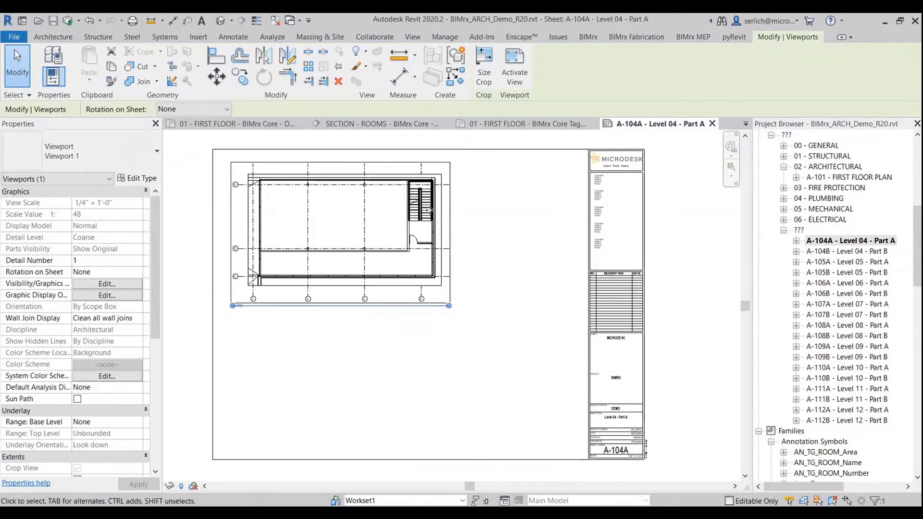
left_click(513, 229)
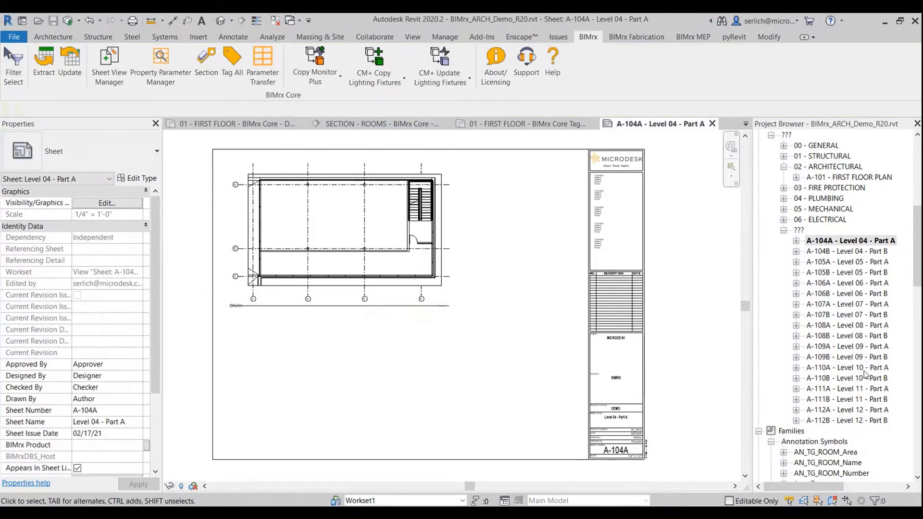
Open sheet A-105A, and set A-104A : 04 - Part A as the reference view for View Alignment in the Sheet View Manager.
double_click(846, 262)
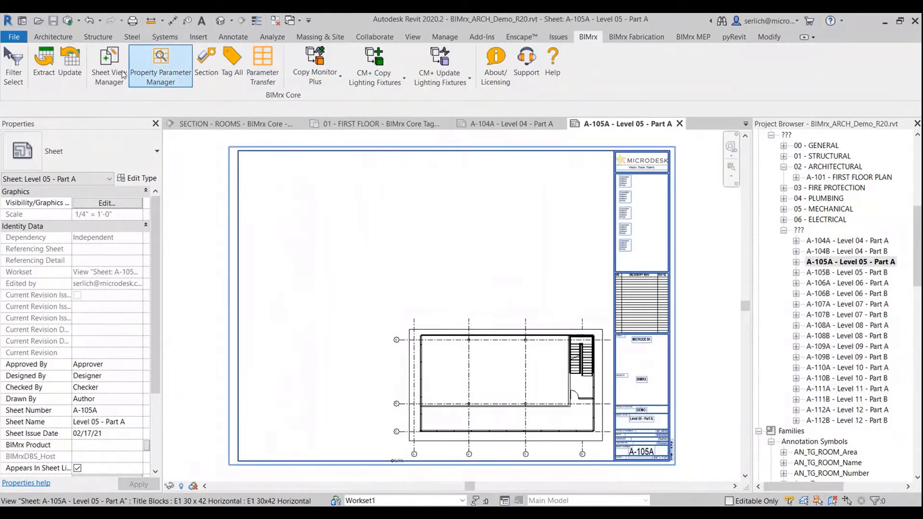
left_click(101, 76)
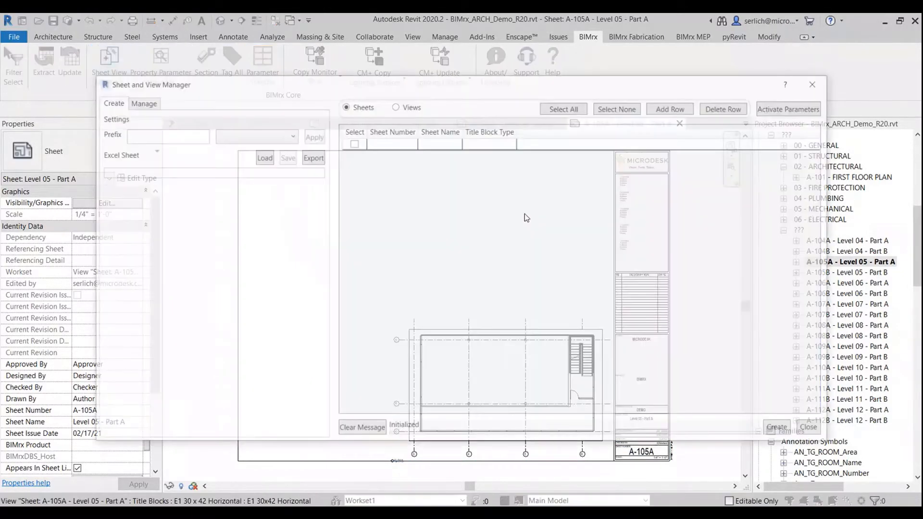
left_click(141, 101)
left_click(438, 106)
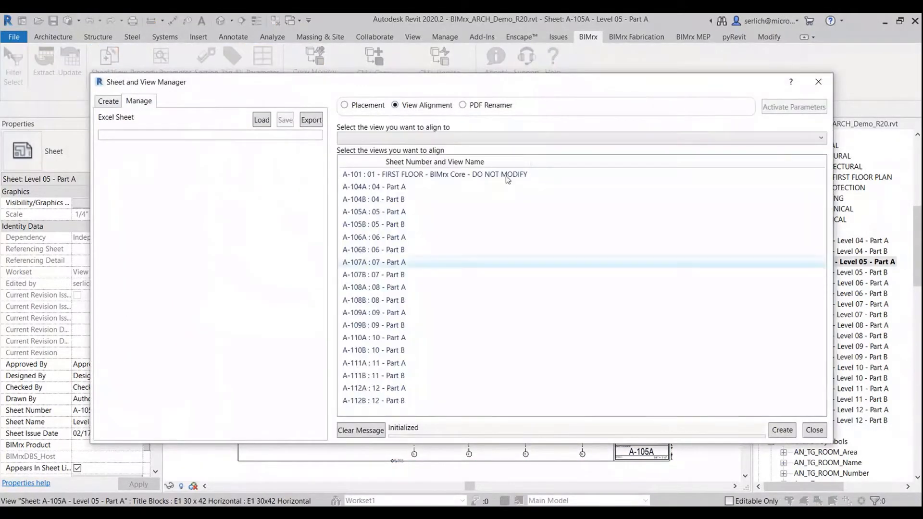
left_click(505, 138)
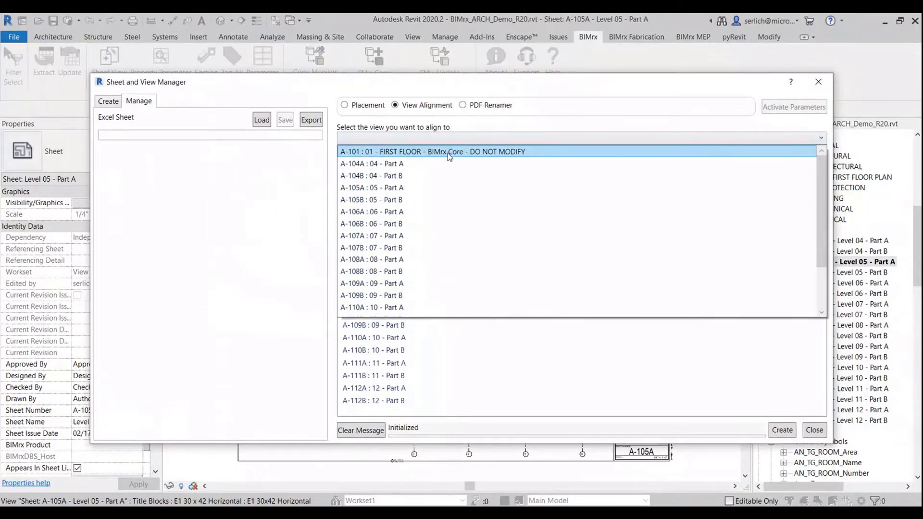
left_click(393, 164)
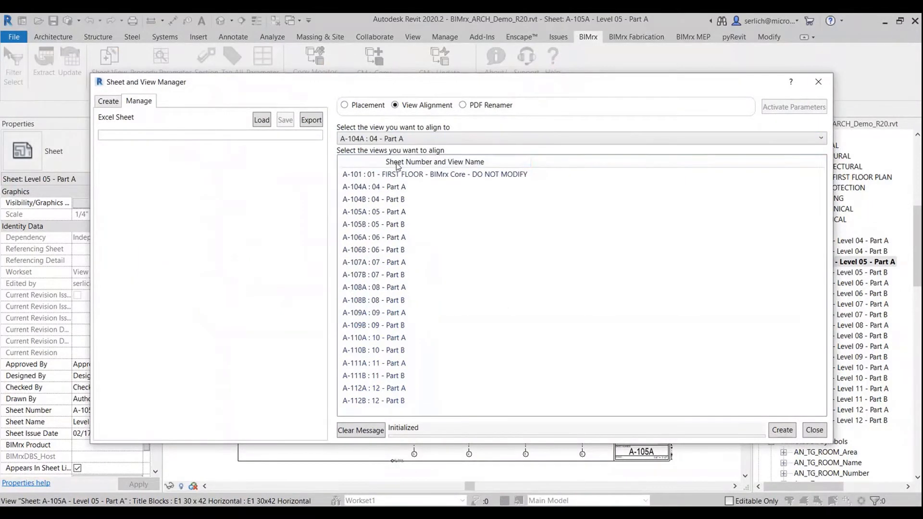
Align the Part A views on sheets A-105A through A-112A to the reference view and close the manager.
left_click(408, 211)
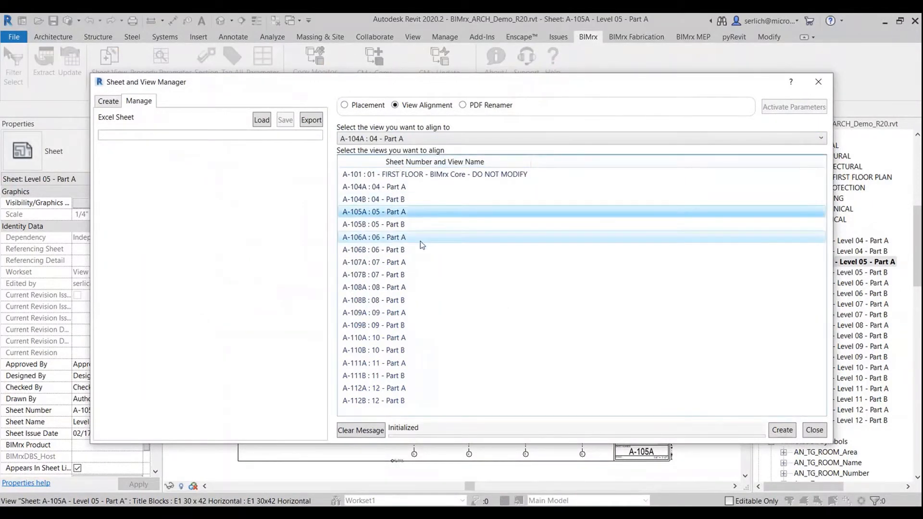
left_click(420, 238)
left_click(423, 262)
left_click(423, 287)
left_click(425, 313)
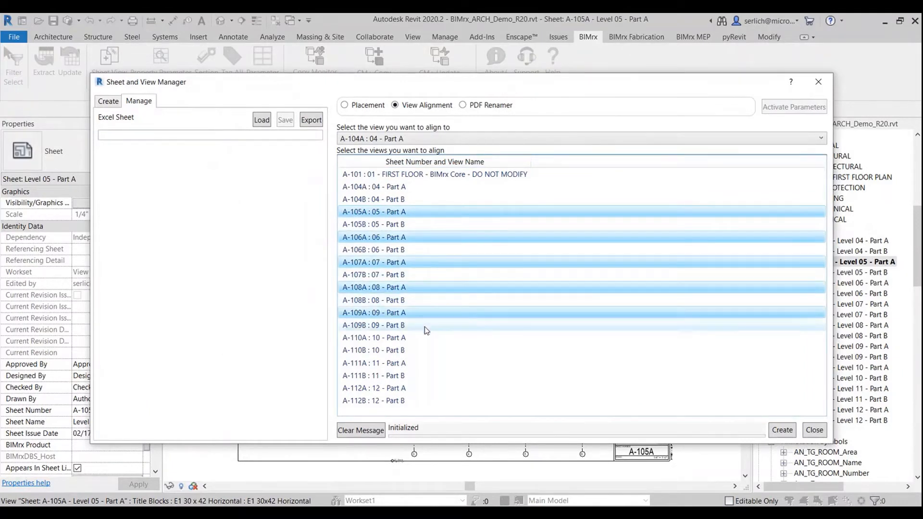
left_click(425, 337)
left_click(427, 363)
left_click(428, 388)
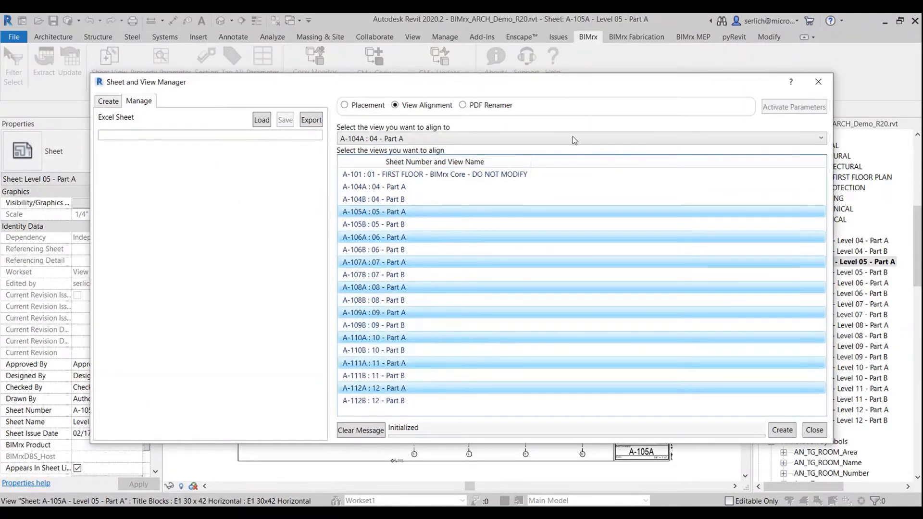
left_click(791, 434)
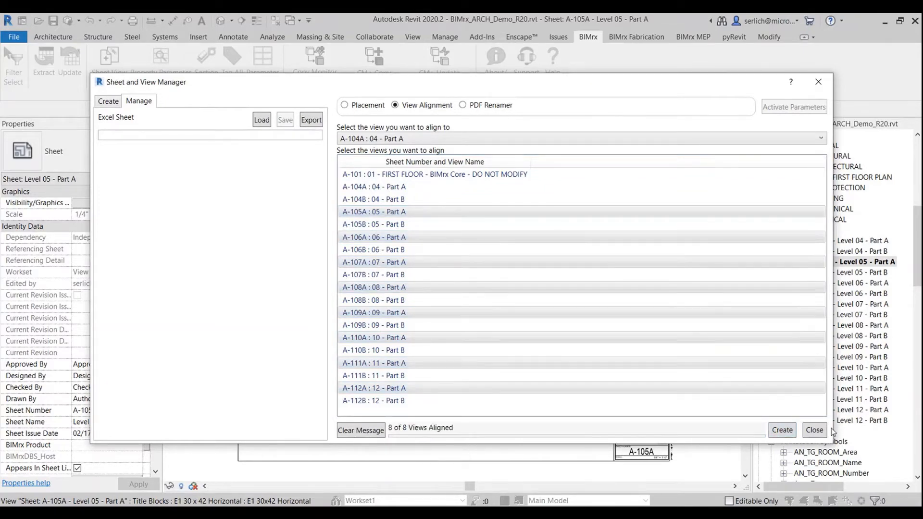
left_click(818, 431)
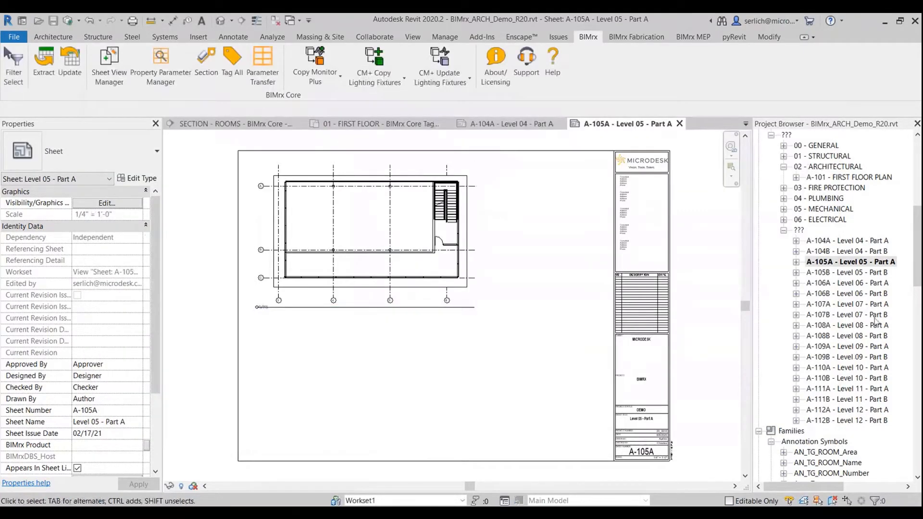
Open sheet A-107A and check the position of its aligned floor plan viewport.
left_click(881, 308)
double_click(882, 309)
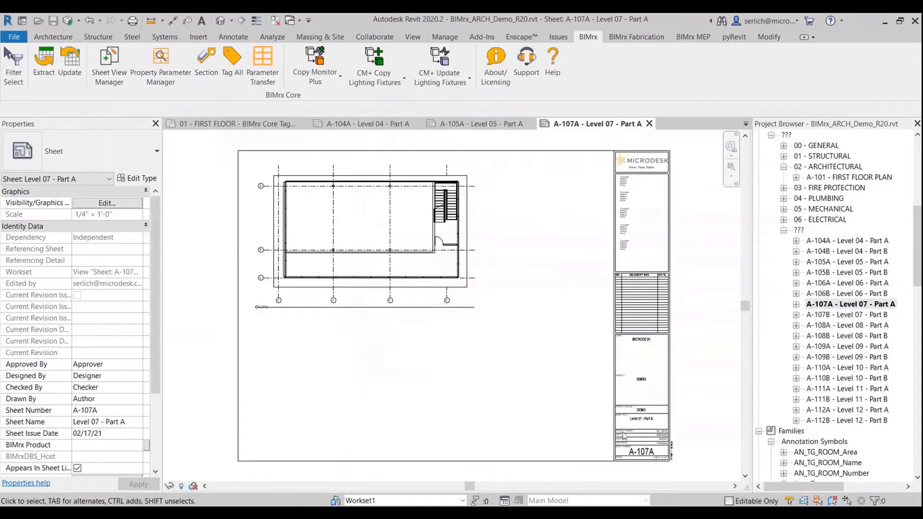
middle_click_drag(477, 259, 467, 351)
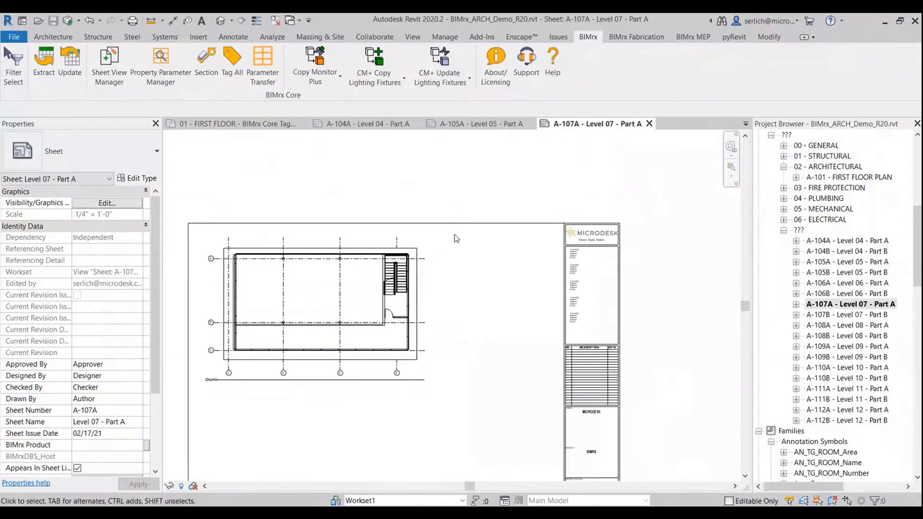
middle_click_drag(567, 240, 575, 193)
scroll(575, 194, "down", 1)
Reopen the Sheet View Manager's management functions, and examine the sheet PDF names in Desktop\BIMrx Demo\pdf rename in File Explorer before returning to Revit.
left_click(109, 66)
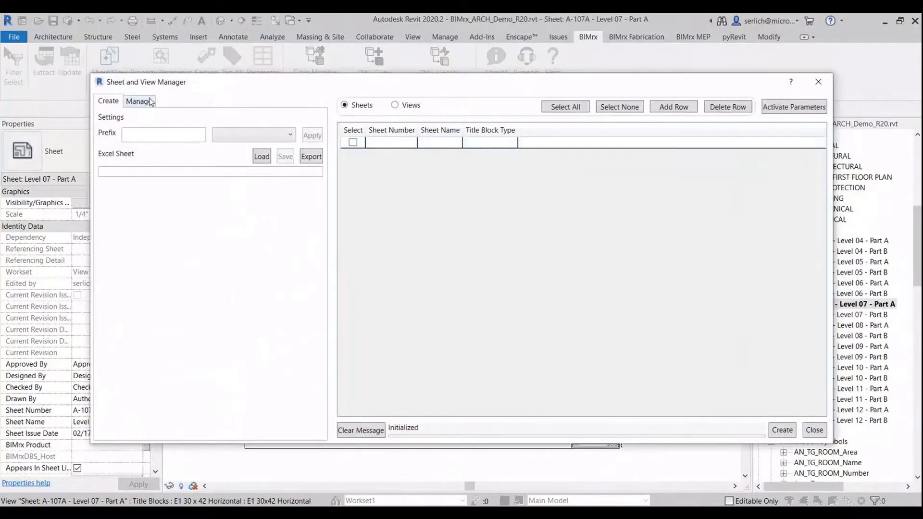
left_click(145, 100)
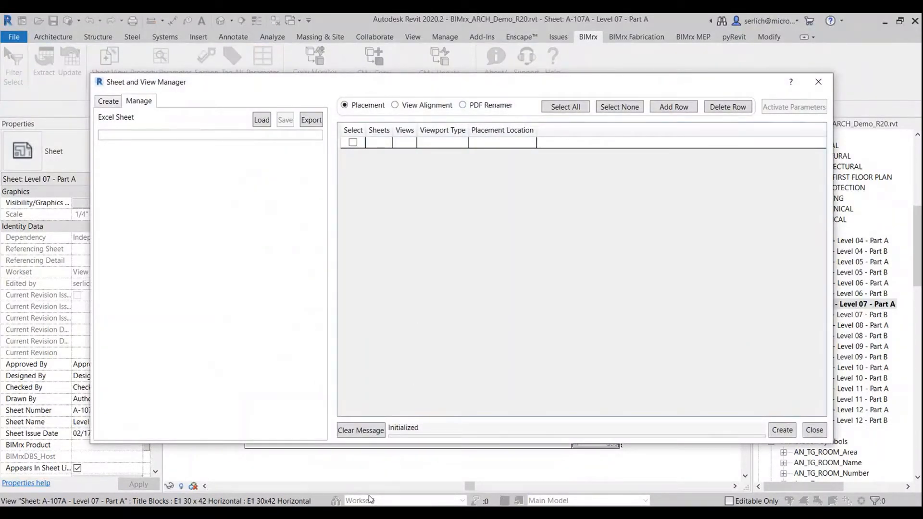
left_click(378, 511)
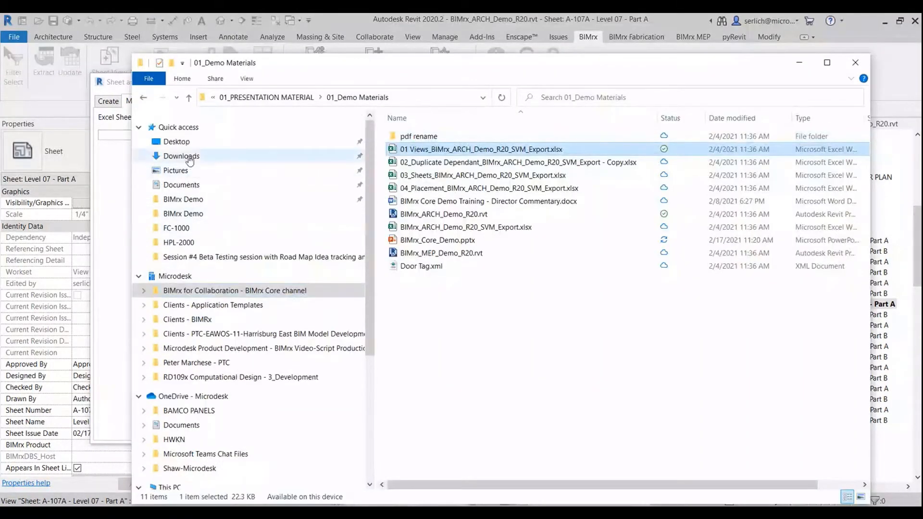
left_click(194, 144)
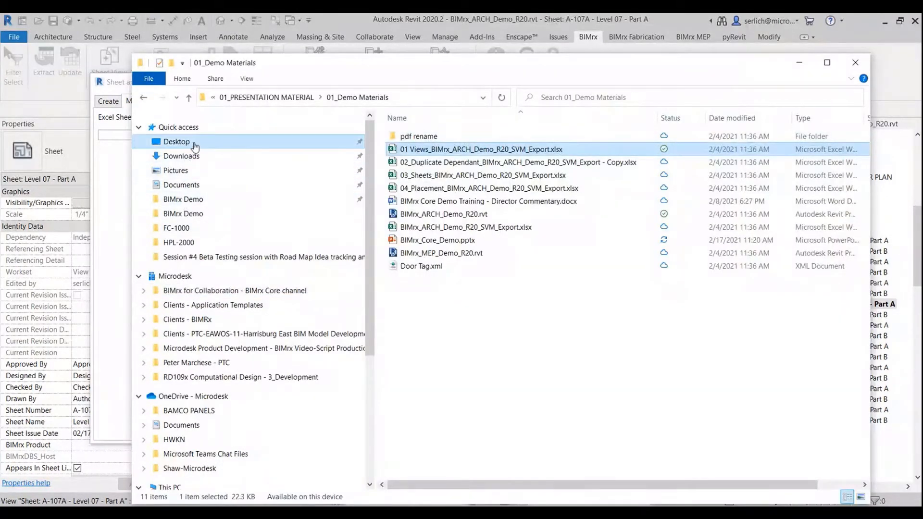
double_click(418, 150)
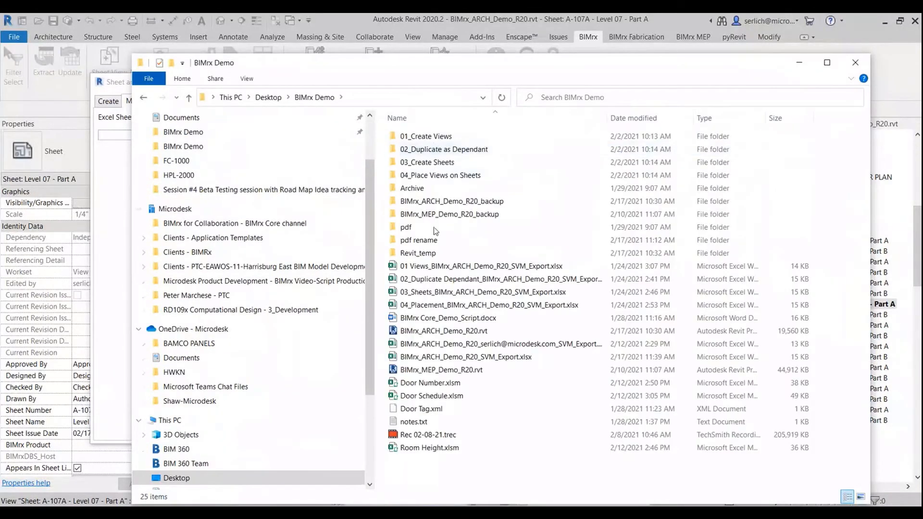
double_click(433, 239)
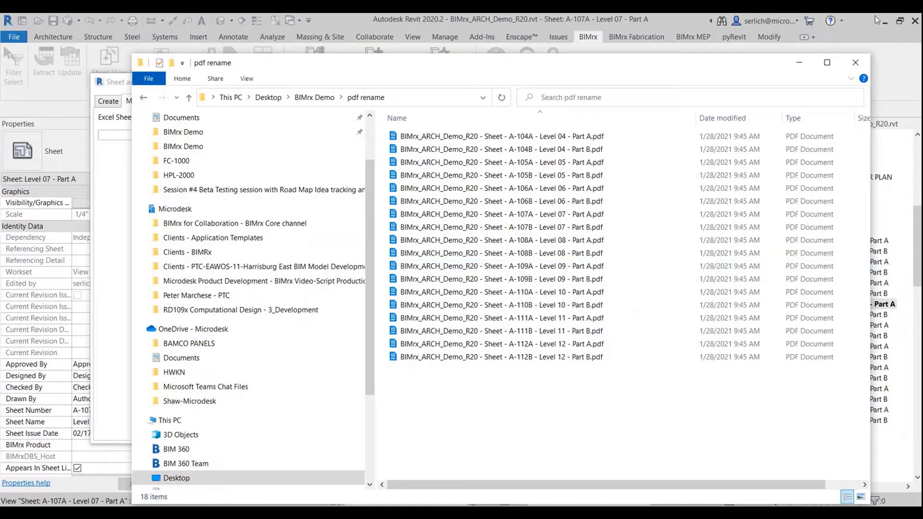
left_click(800, 63)
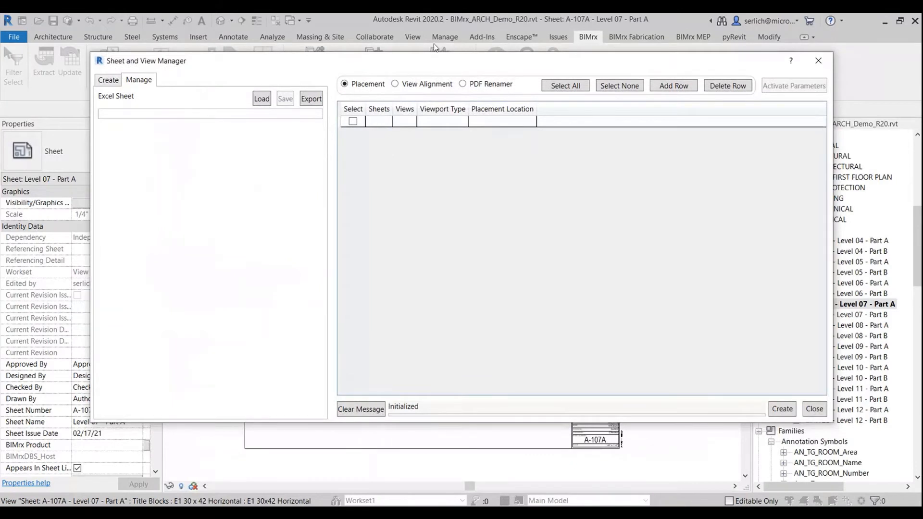
Switch to the PDF Renamer, set Sheet Number as the first parameter to concatenate, and add another row.
left_click(463, 85)
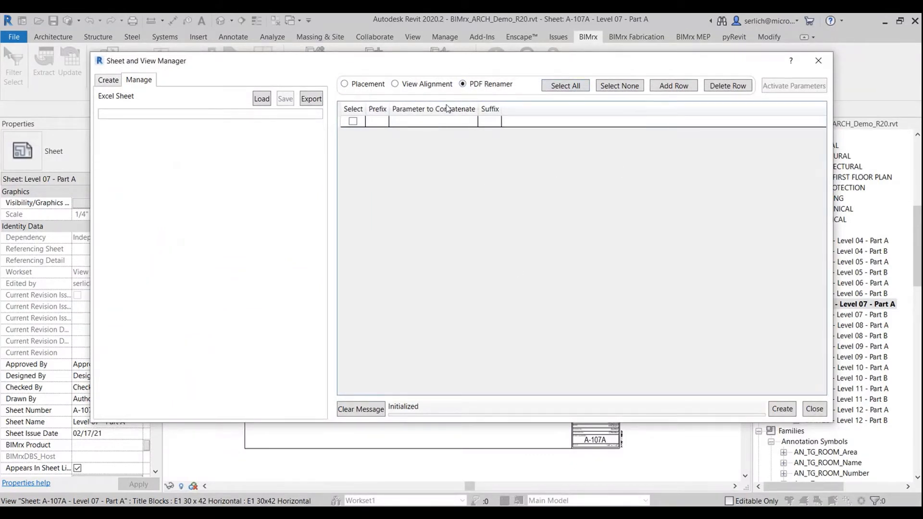
left_click(416, 124)
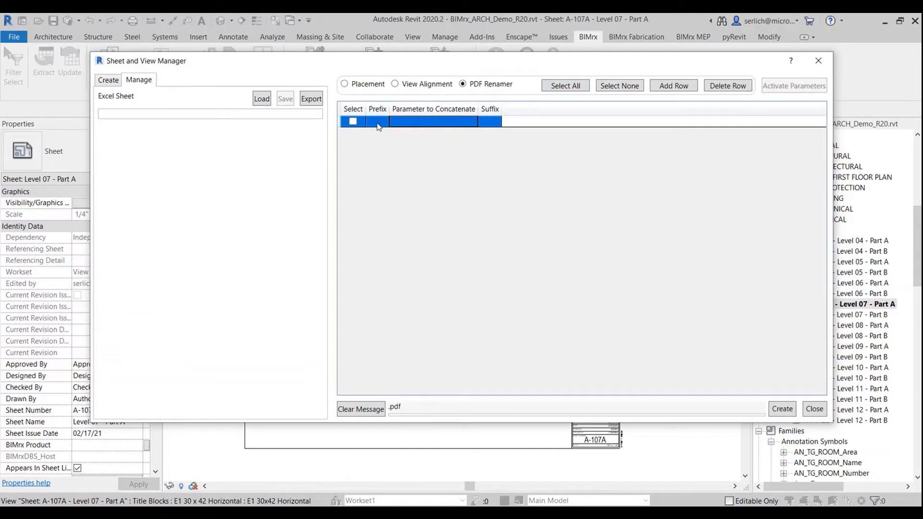
left_click(472, 124)
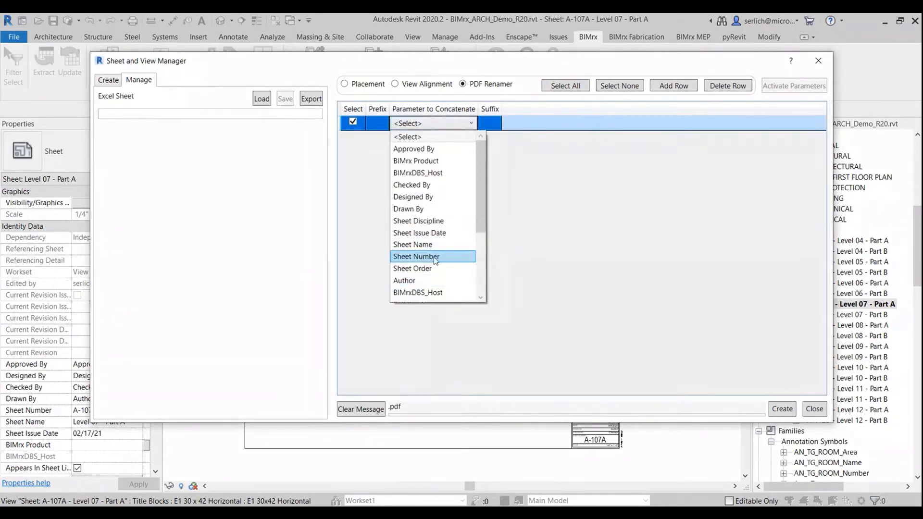
left_click(435, 258)
left_click(675, 87)
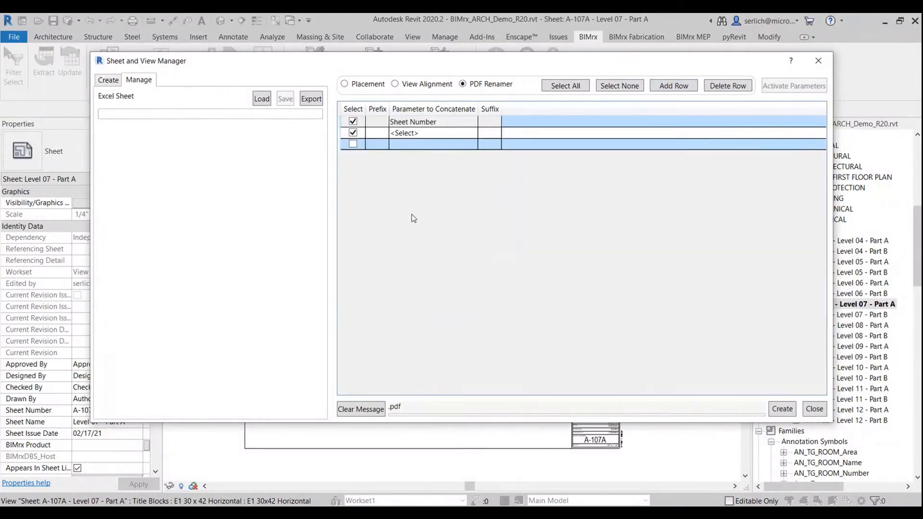
Set Sheet Name as the second parameter to concatenate and give the Sheet Number row an underscore suffix.
left_click(423, 133)
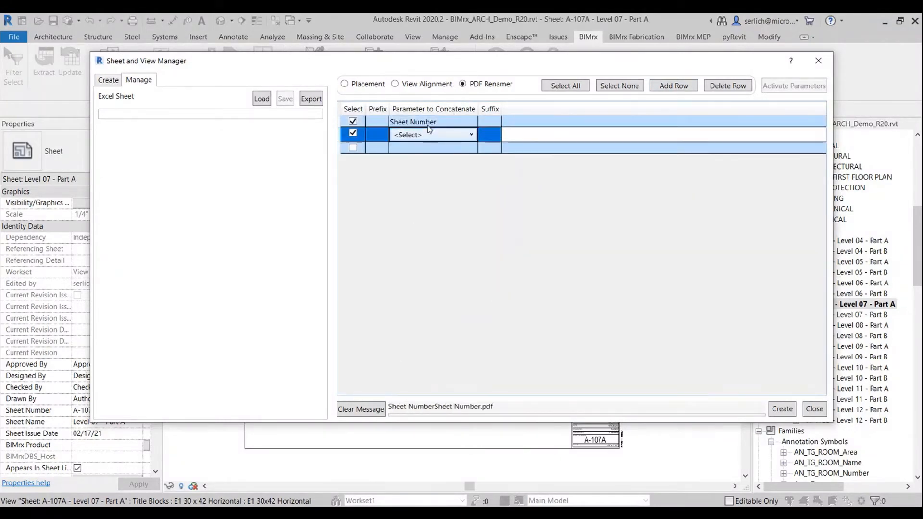
left_click(475, 135)
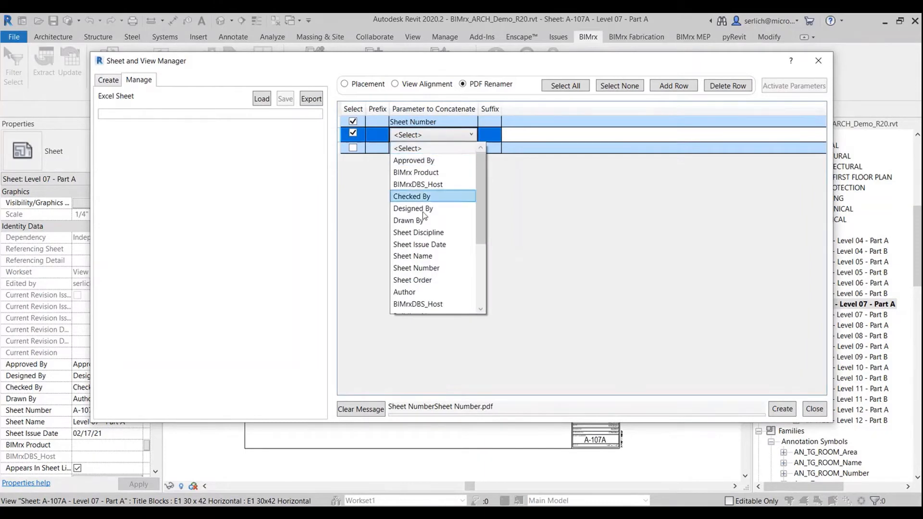
left_click(403, 260)
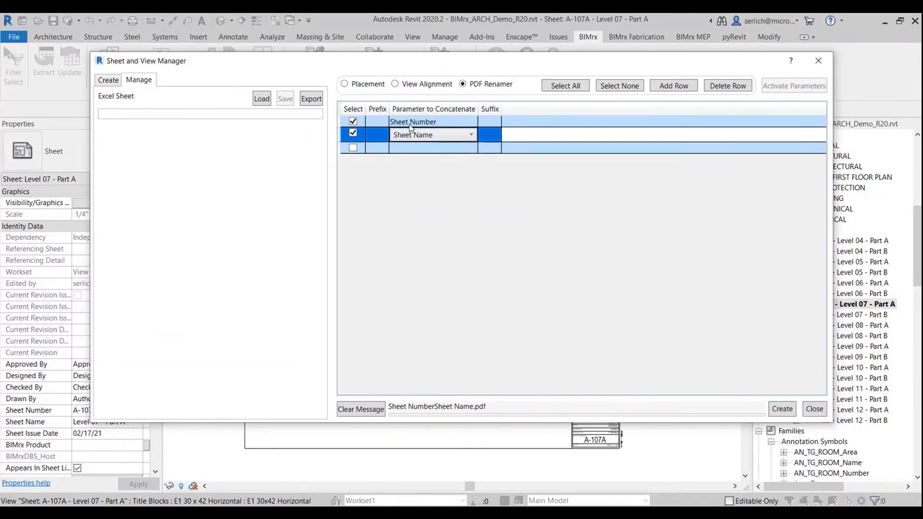
left_click(488, 124)
left_click(487, 124)
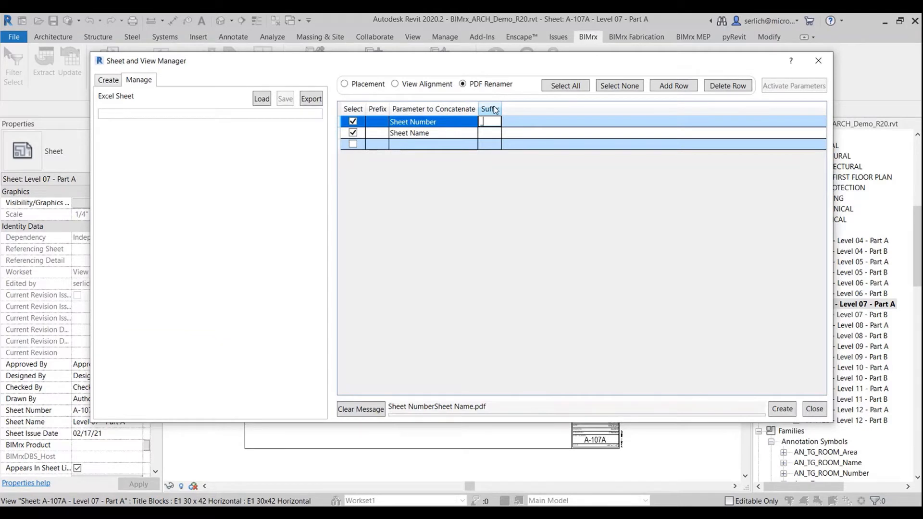
type("_")
Run the PDF renaming on the Desktop\BIMrx Demo\pdf rename folder.
left_click(785, 411)
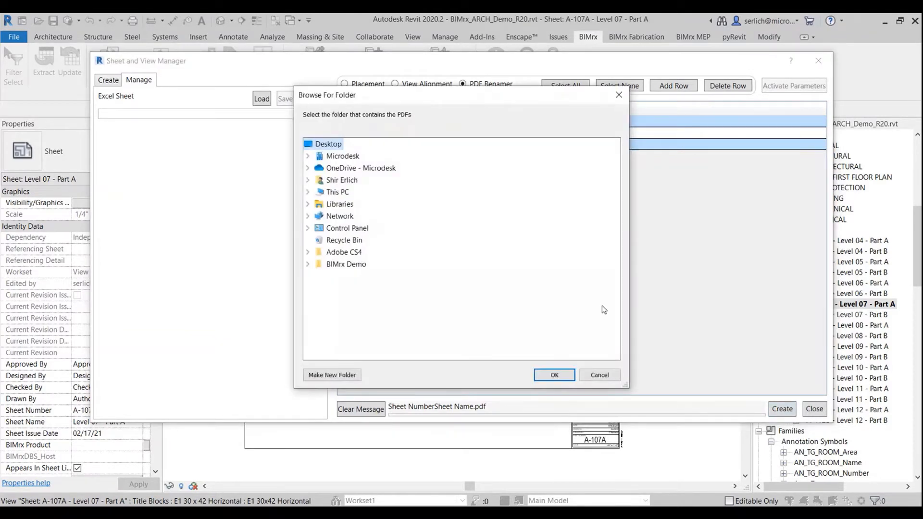
double_click(347, 269)
left_click(365, 337)
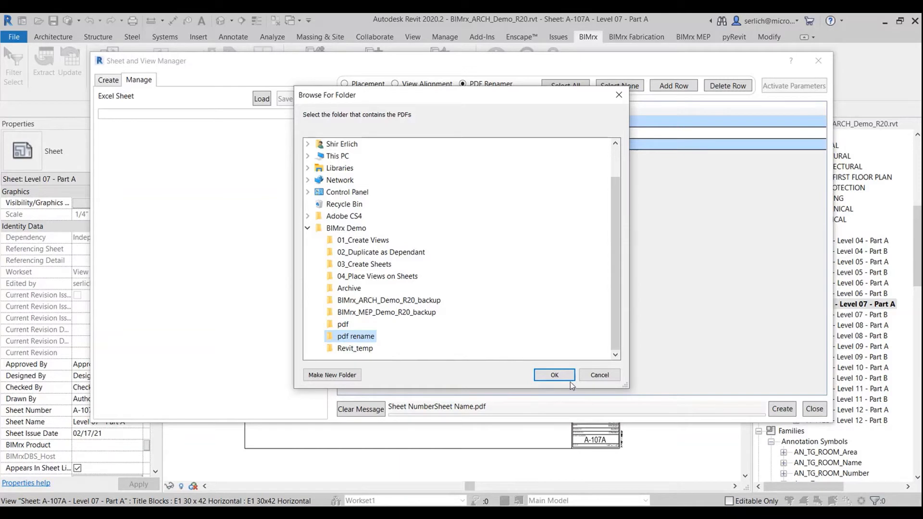
left_click(555, 377)
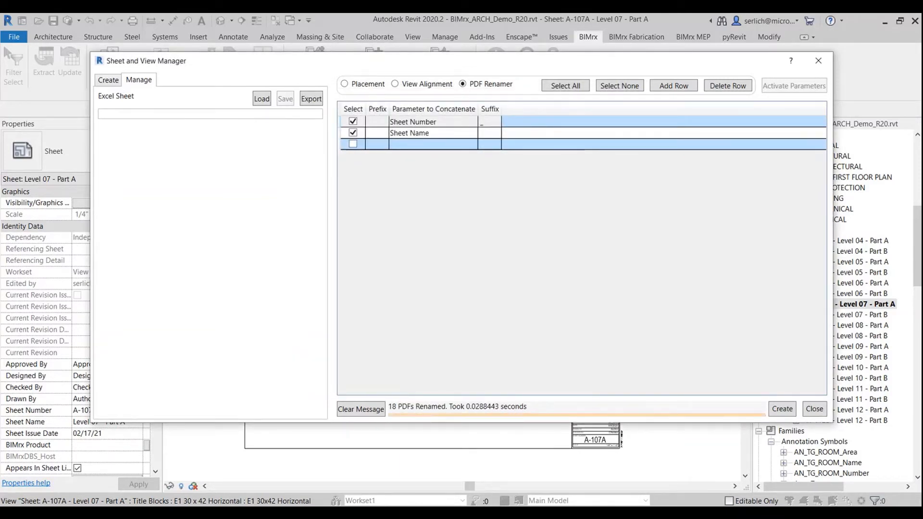
Check the renamed PDFs in File Explorer, return to Revit and close the Sheet and View Manager.
key("alt+Tab")
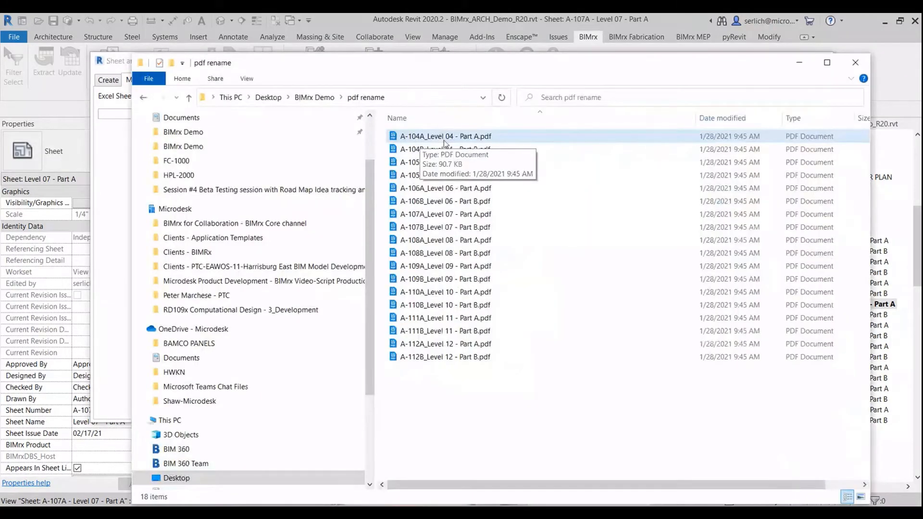
left_click(802, 67)
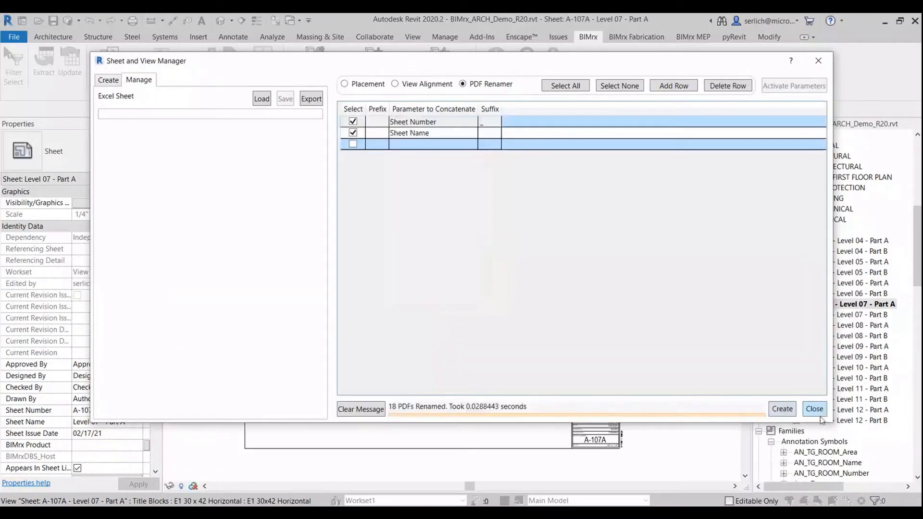
left_click(815, 408)
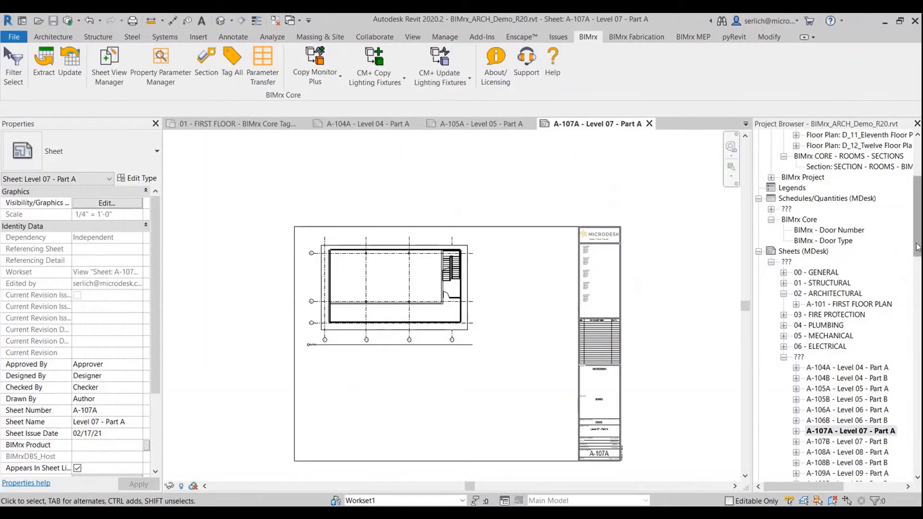
Close the open sheets A-107A, A-105A and A-104A, and switch to the 01 - FIRST FLOOR - BIMrx Core floor plan.
left_click_drag(918, 248, 918, 216)
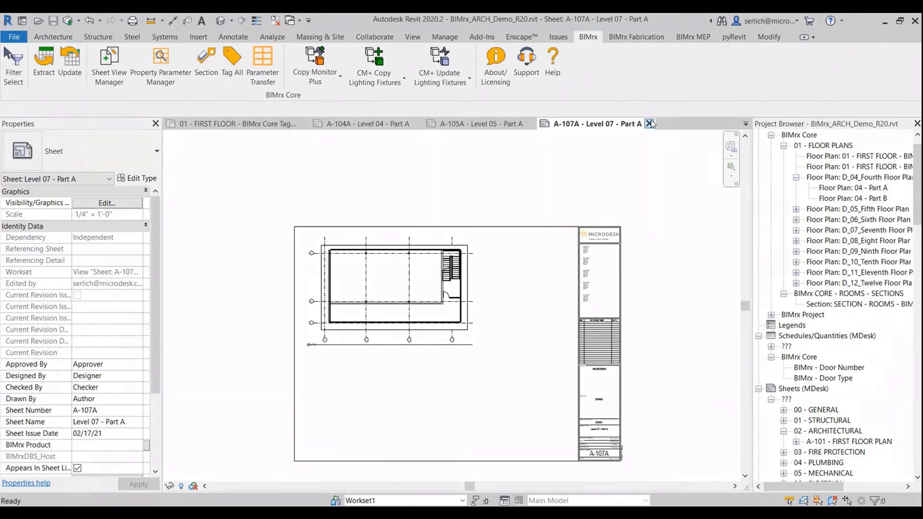
left_click(650, 124)
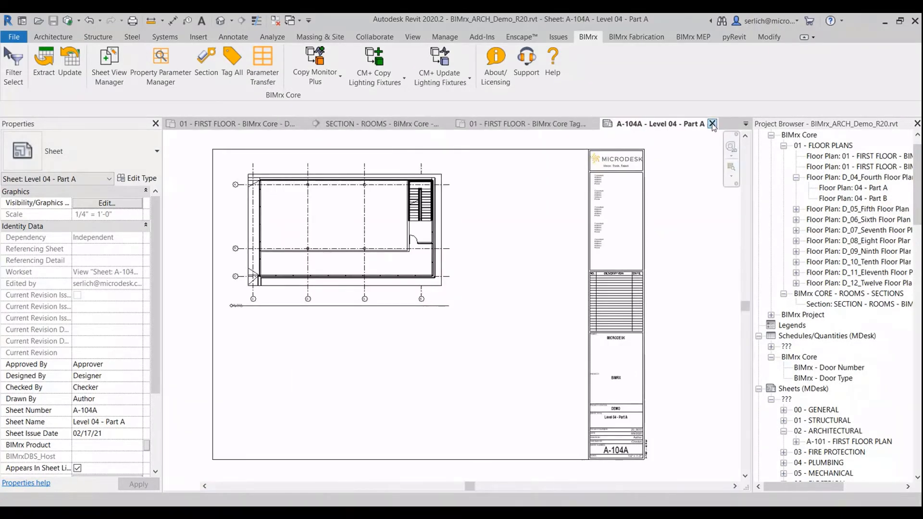
left_click(713, 125)
left_click(365, 124)
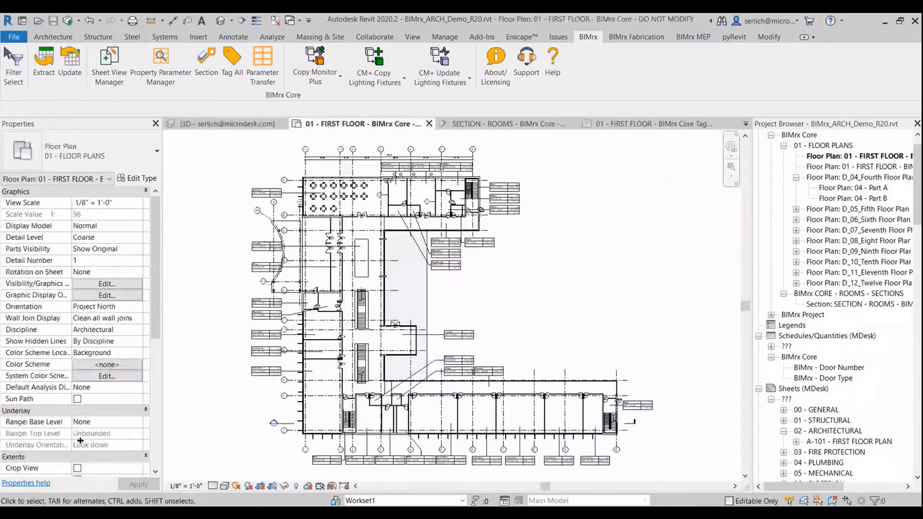
Examine the first floor plan's rooms, from Instruction 103 to Conference 102 and Stair 101, and their area, volume and height tags.
middle_click_drag(578, 251, 577, 245)
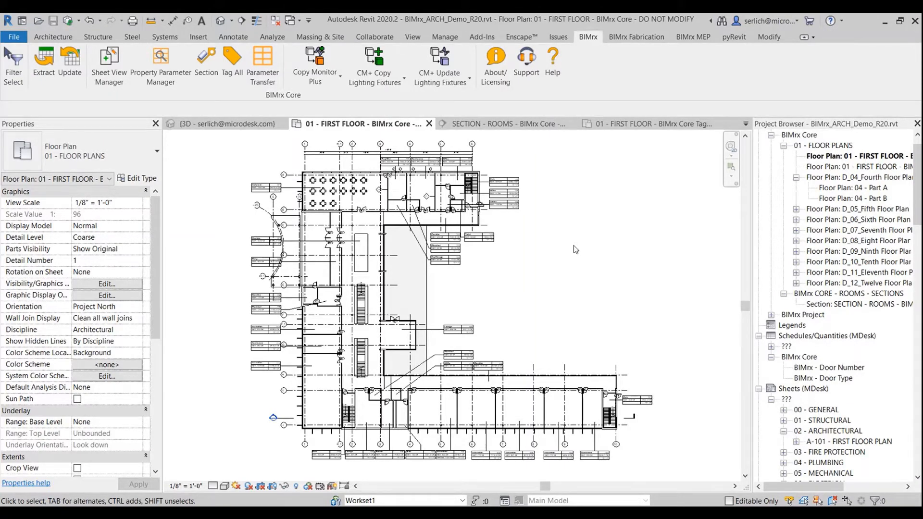
middle_click_drag(640, 232, 648, 215)
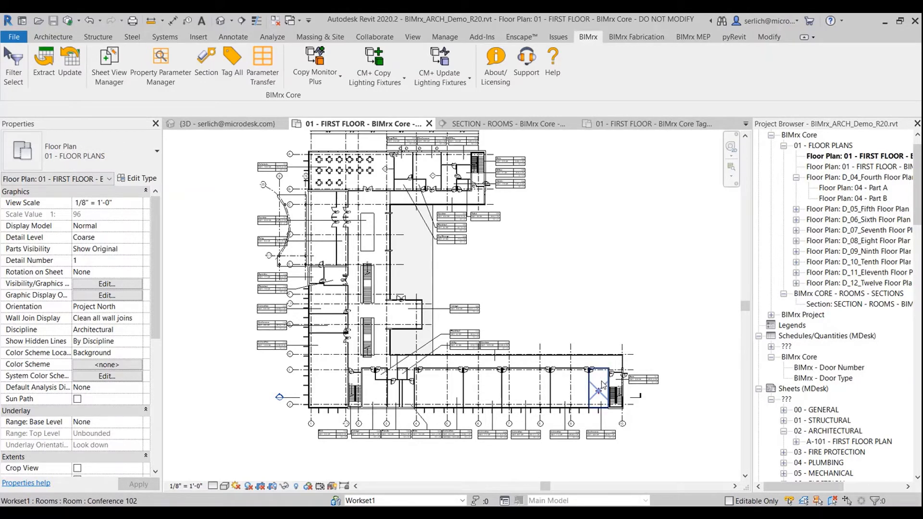
middle_click_drag(673, 432, 675, 407)
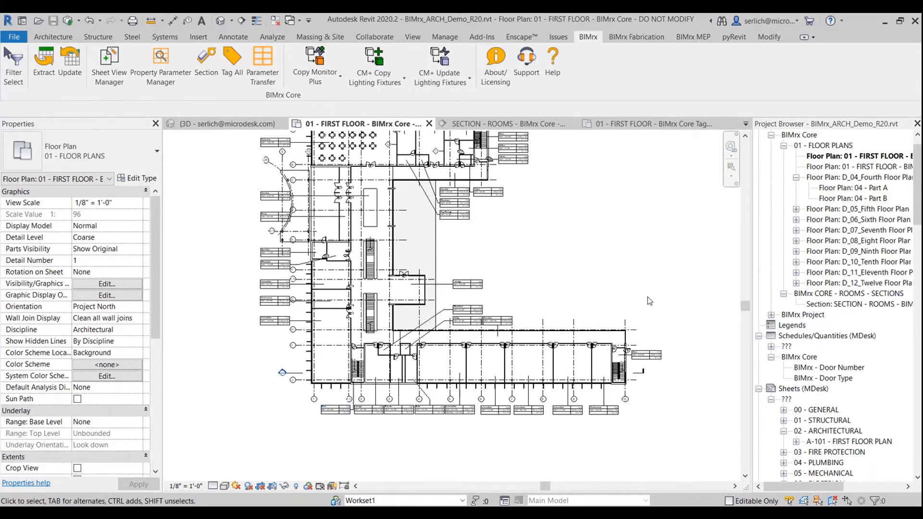
left_click(570, 368)
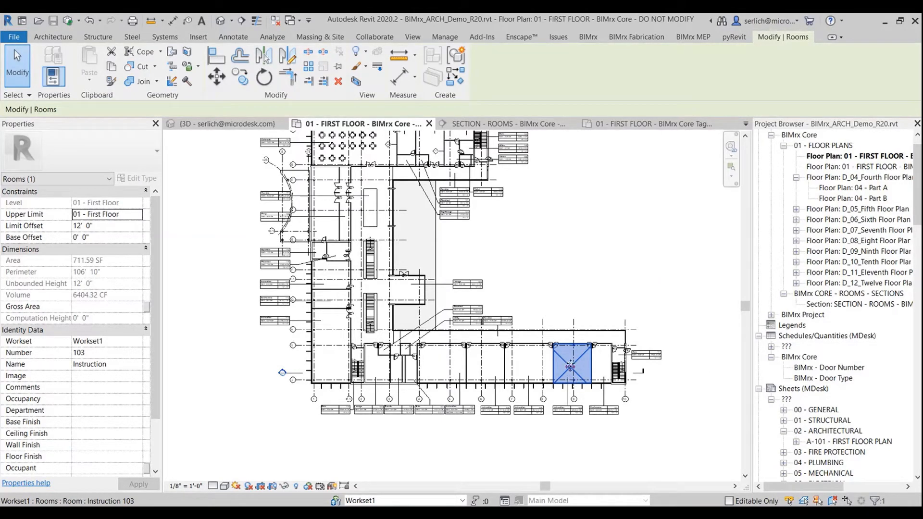
scroll(570, 410, "up", 1)
scroll(571, 410, "up", 3)
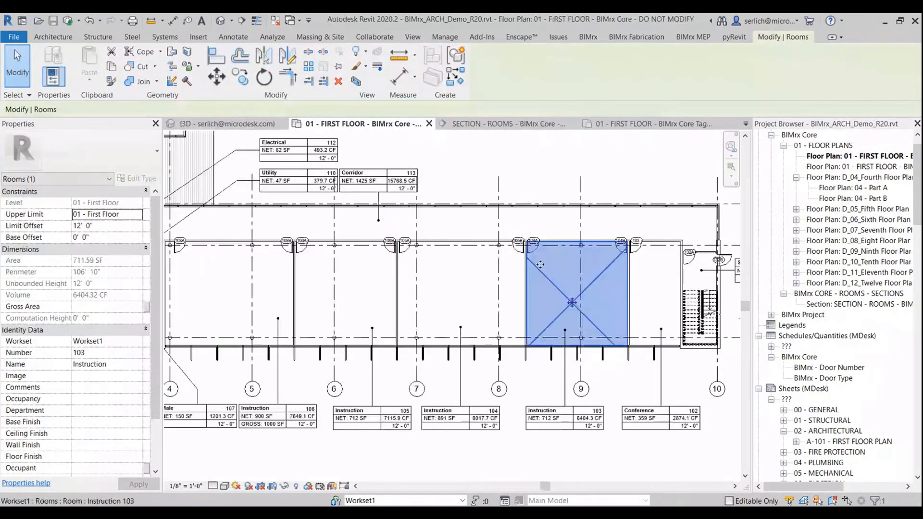
middle_click_drag(533, 186, 483, 196)
left_click(601, 184)
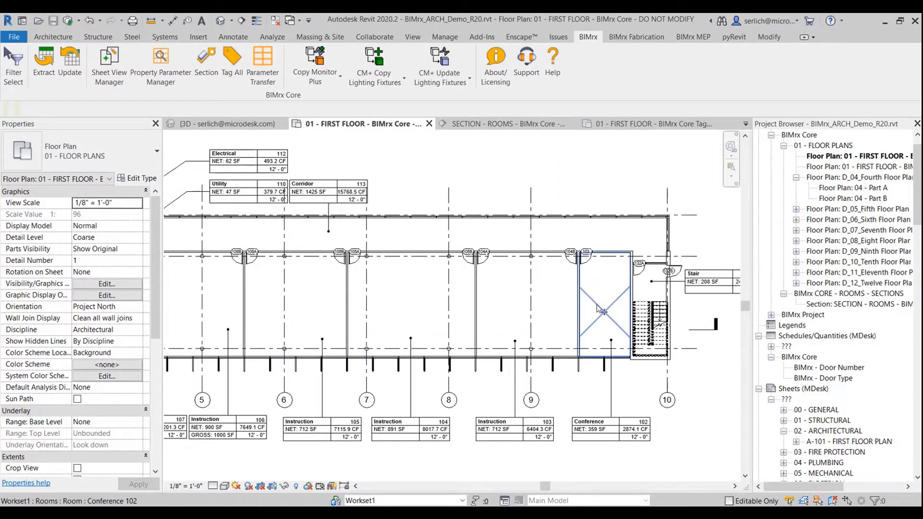
middle_click_drag(628, 393, 588, 369)
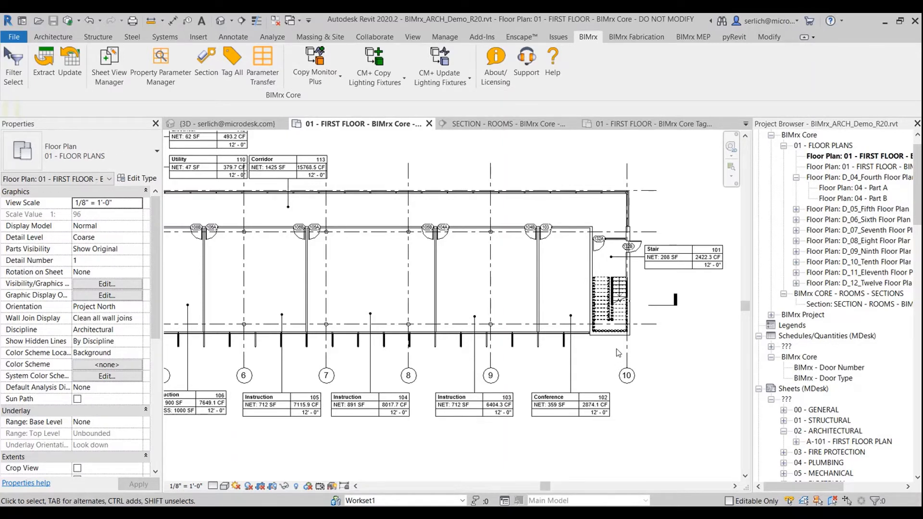
middle_click_drag(582, 350, 556, 354)
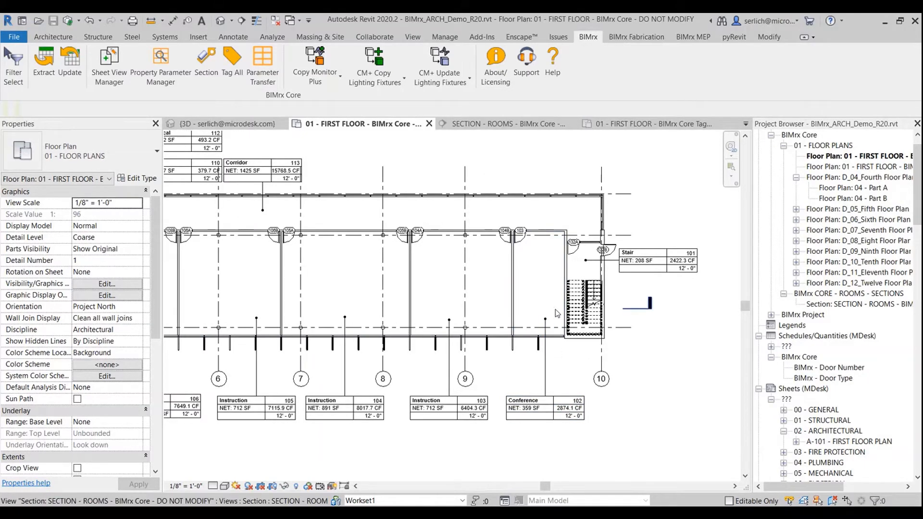
middle_click_drag(611, 317, 587, 319)
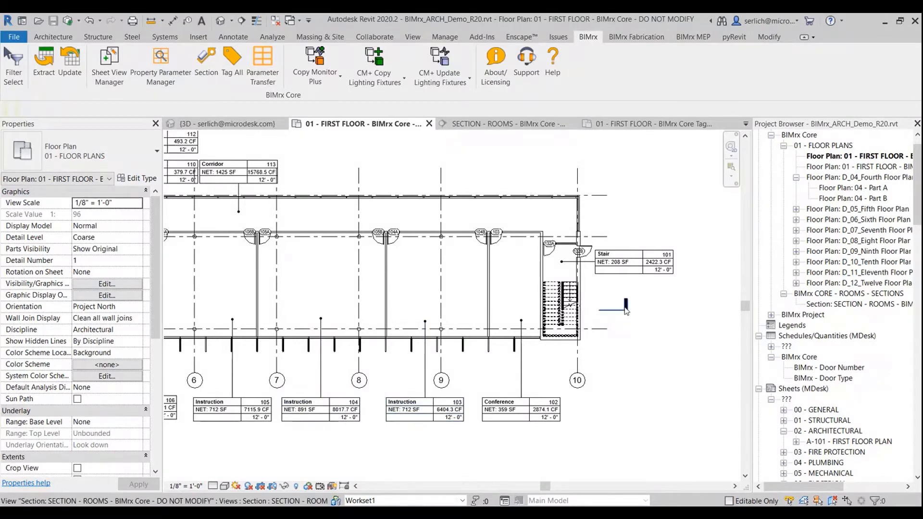
Inspect the section marker beside the stair, and examine the furred ceiling and Conference 102 in the SECTION - ROOMS view.
left_click(625, 307)
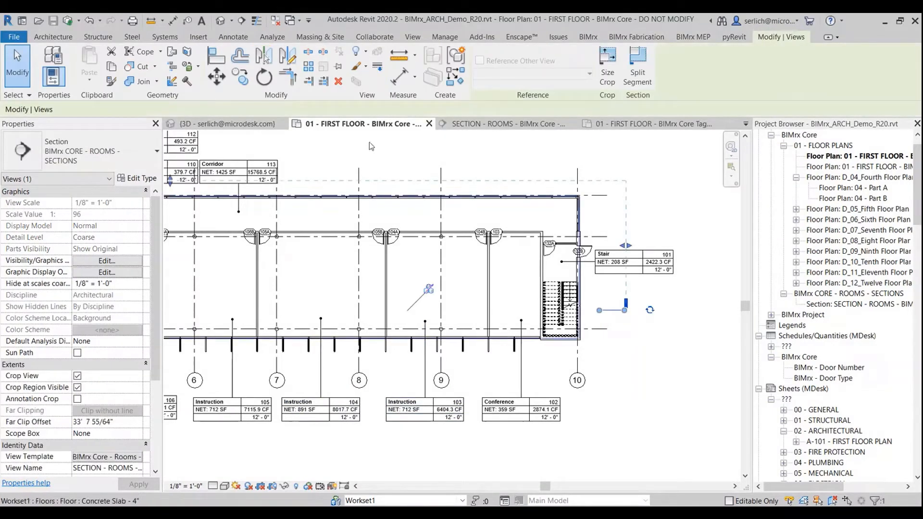
left_click(529, 124)
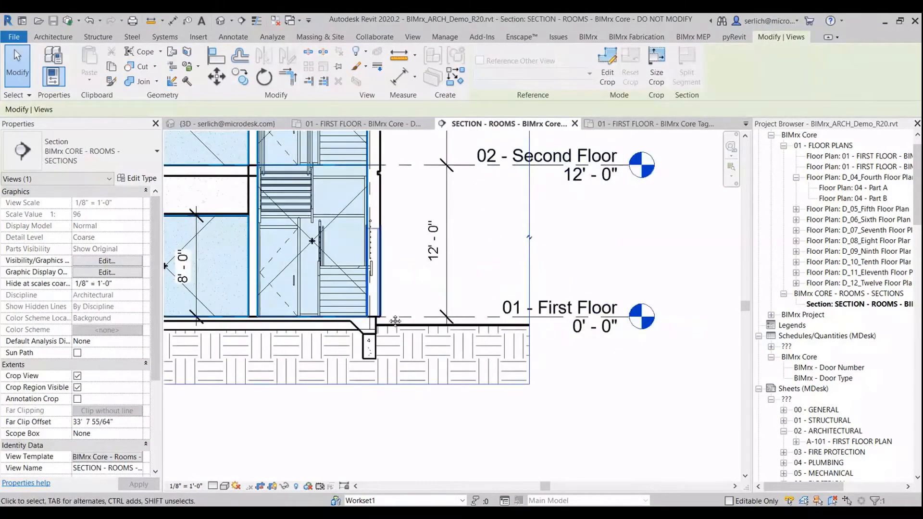
middle_click_drag(223, 216, 412, 271)
left_click(412, 270)
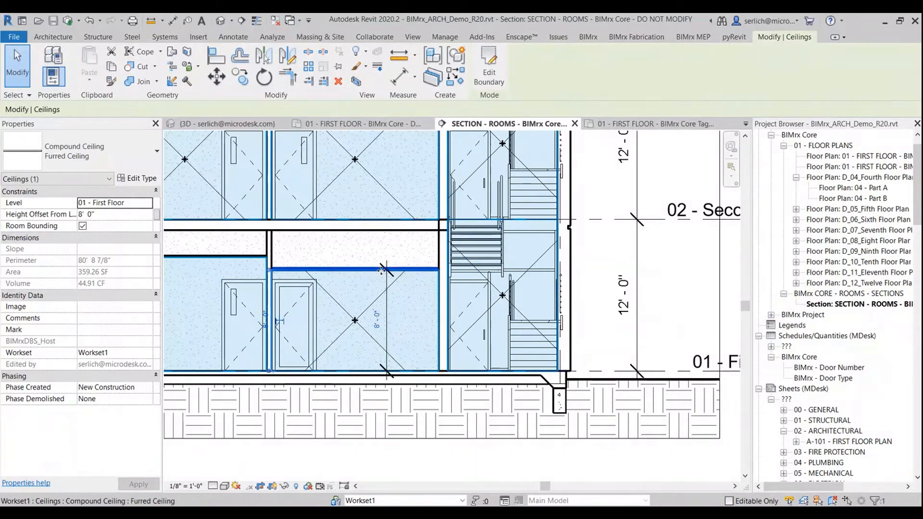
left_click(343, 336)
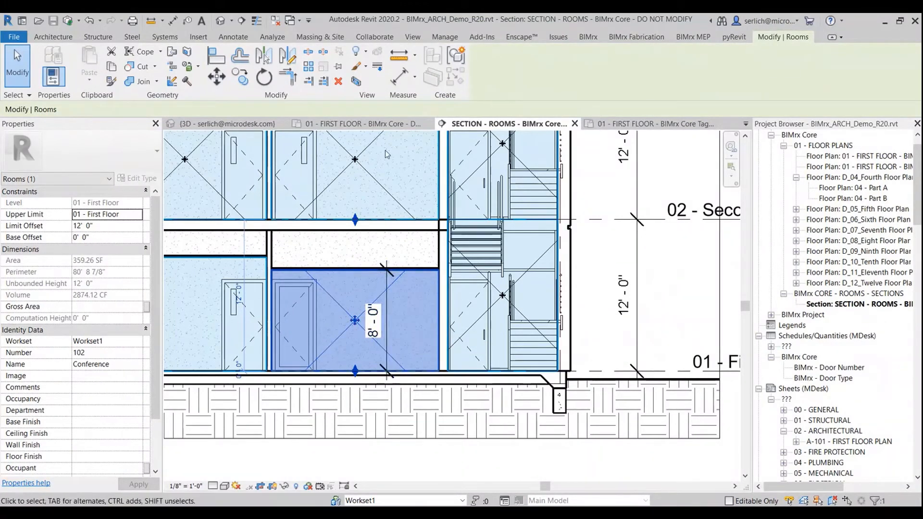
Return to the first floor plan, check Conference 102 there, and clear the selection.
left_click(375, 126)
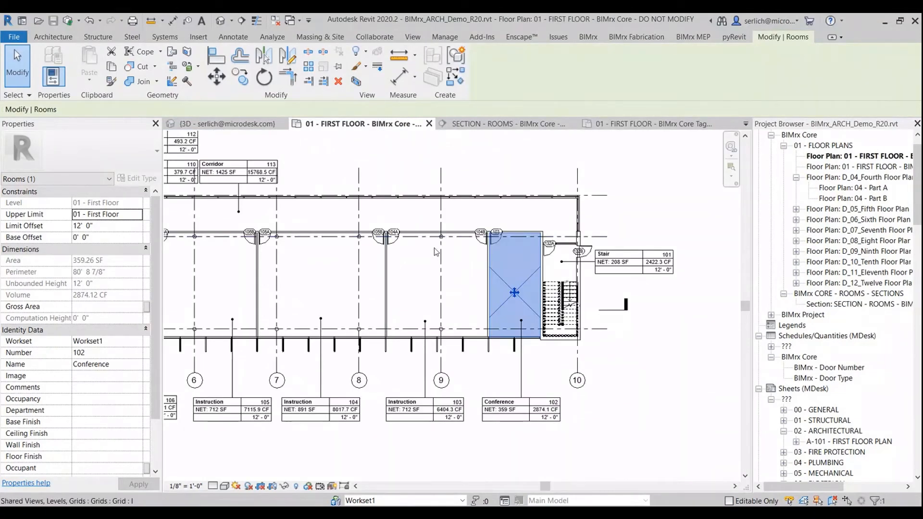
middle_click_drag(437, 251, 397, 286)
left_click(644, 190)
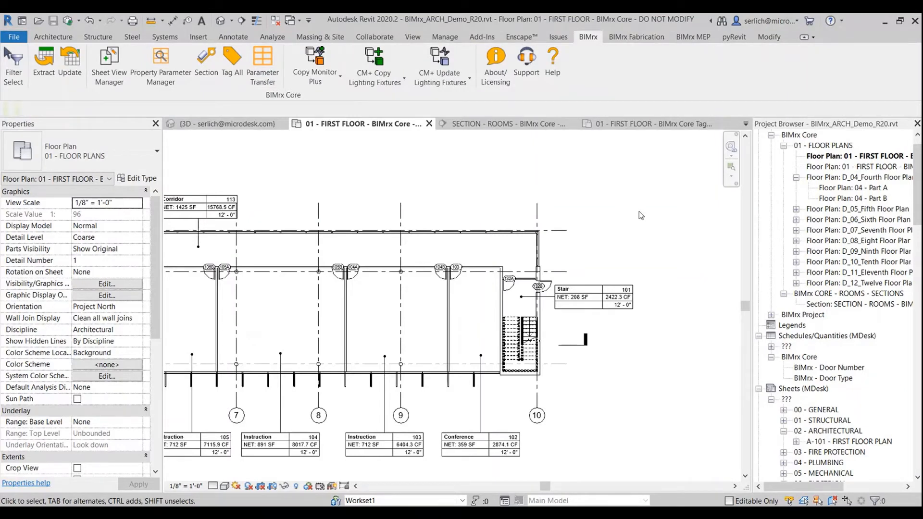
Select every room in the model with the saved All Rooms rule-based filter, without limiting it to the current view.
scroll(565, 206, "down", 4)
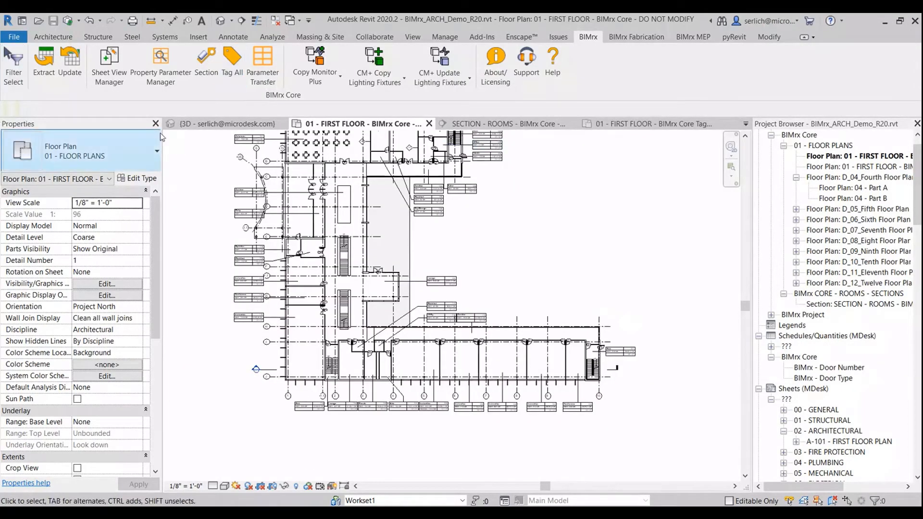
middle_click_drag(415, 257, 414, 300)
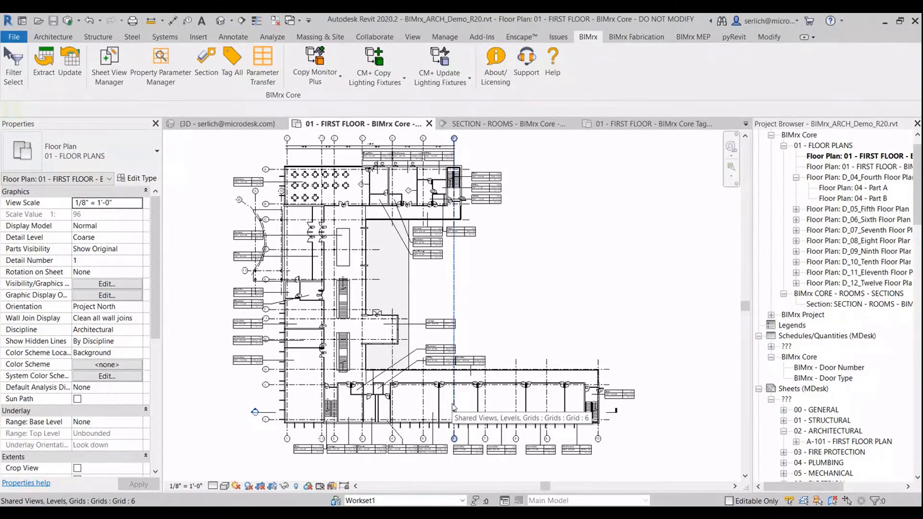
left_click(15, 88)
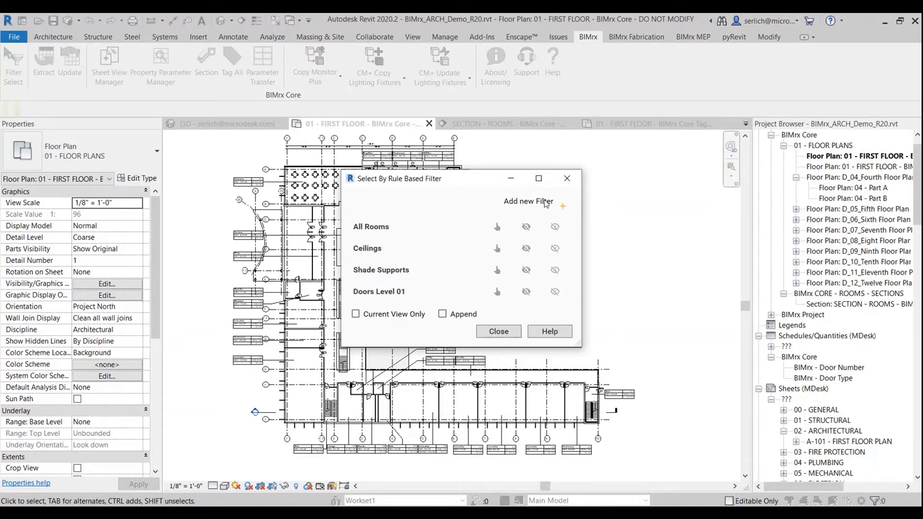
left_click(558, 207)
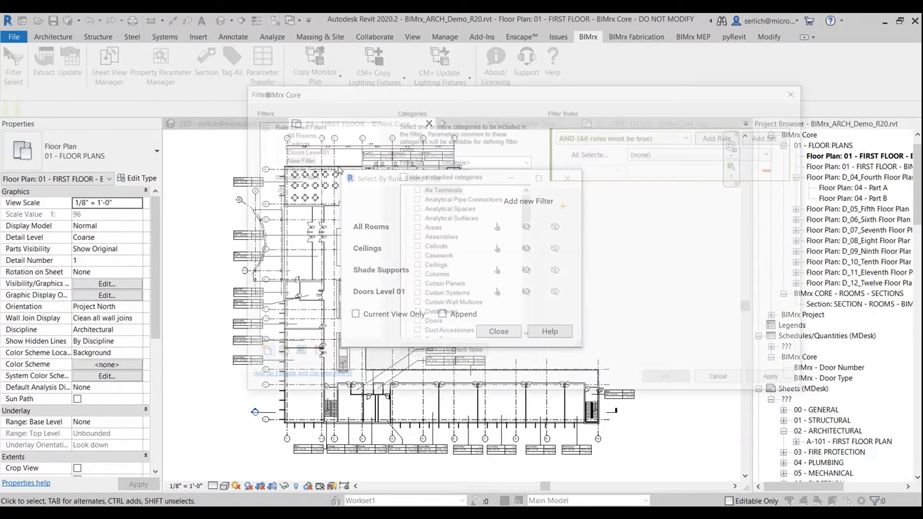
left_click(725, 383)
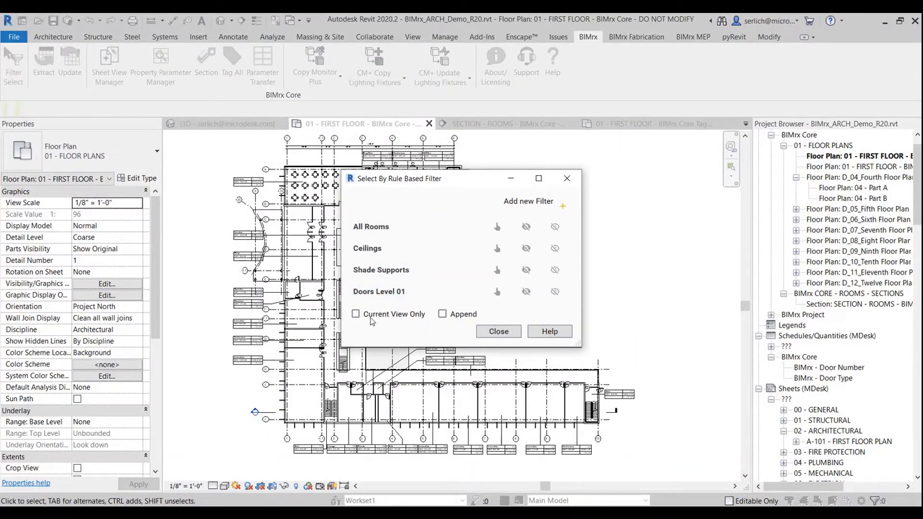
left_click(497, 226)
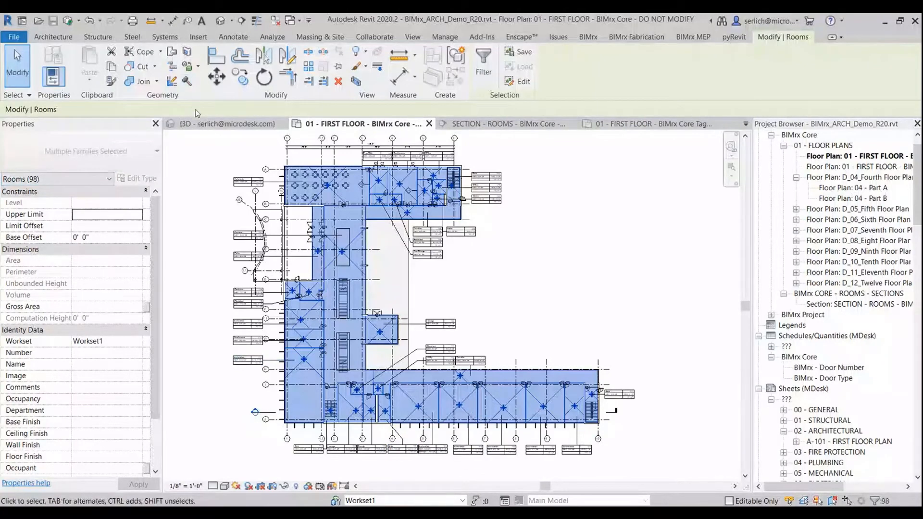
Start a BIMrx extract of the selected rooms, review the schedules offered for export, and return to the selection-based export settings.
left_click(594, 41)
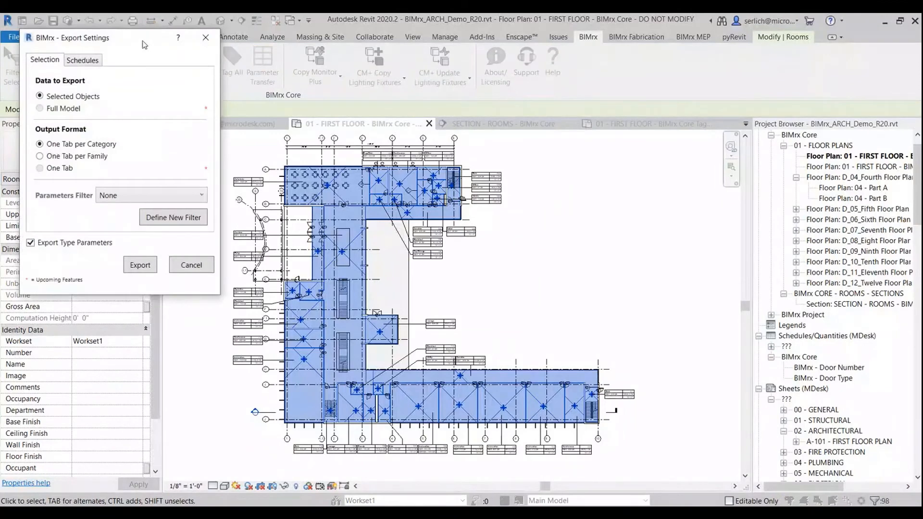
left_click_drag(136, 39, 149, 60)
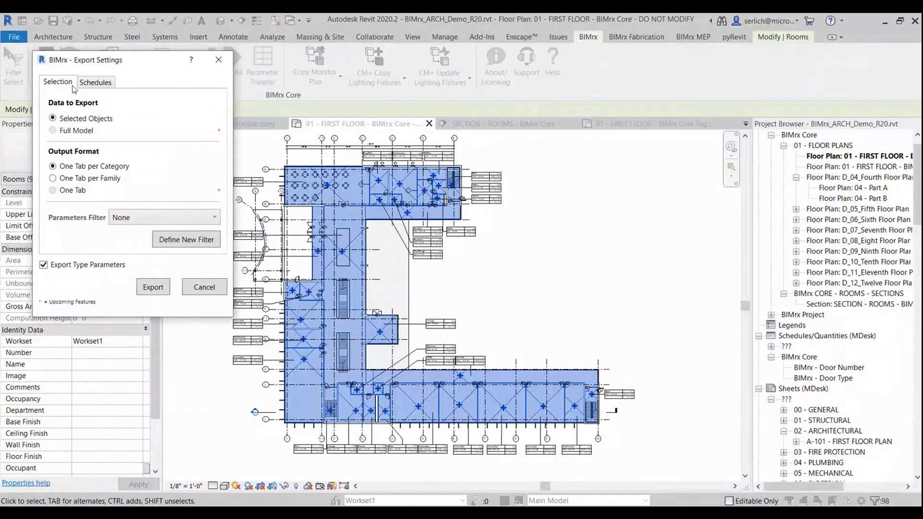
left_click(95, 83)
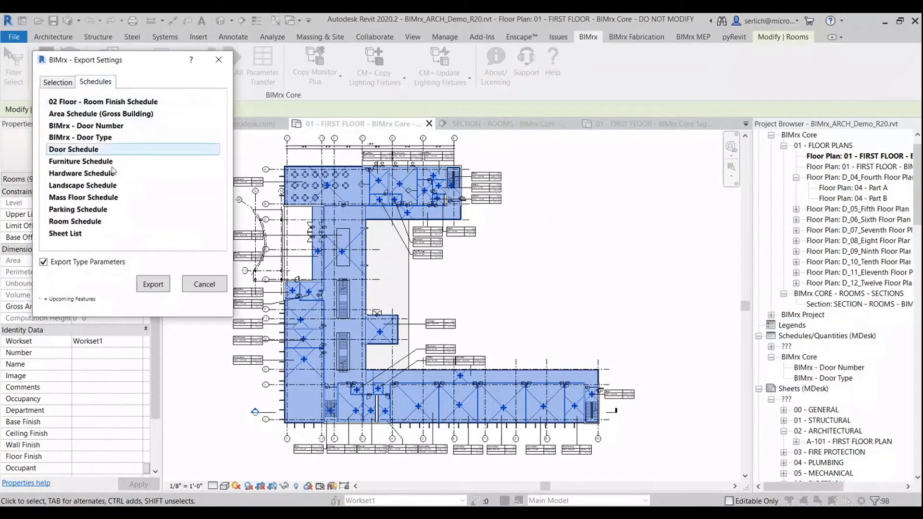
left_click(57, 81)
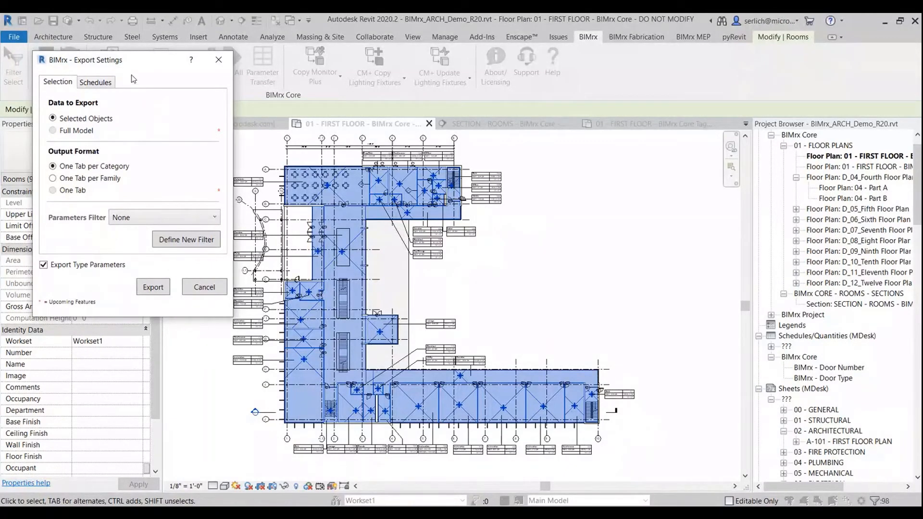
Define a new parameters filter for the Rooms category and family, and add the Area parameter to it.
left_click(173, 238)
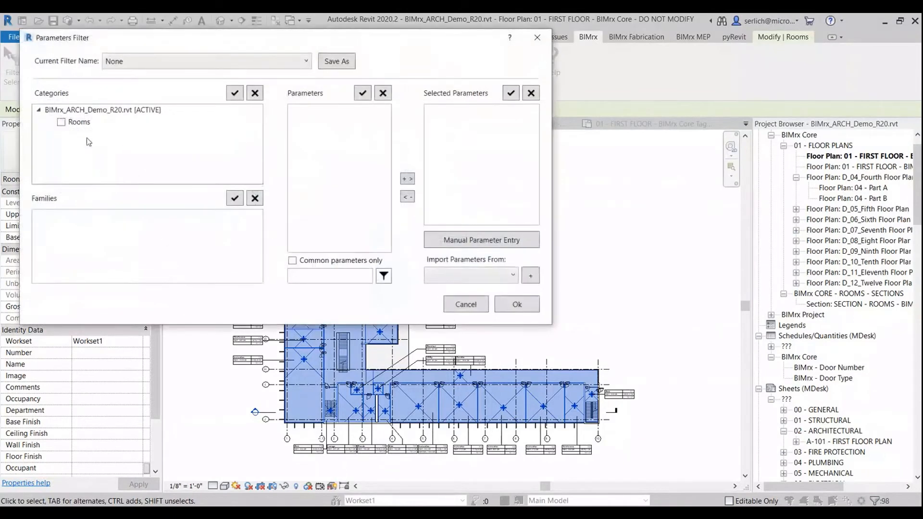
left_click(75, 123)
left_click(62, 222)
left_click(337, 111)
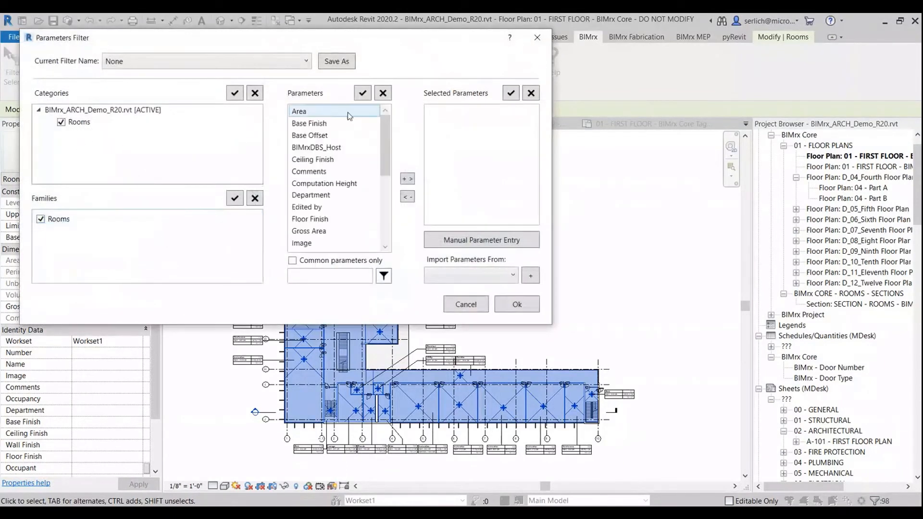
left_click(408, 180)
Add the Volume and Limit Offset room parameters to the filter's selected parameters.
left_click_drag(388, 169, 391, 236)
left_click(308, 219)
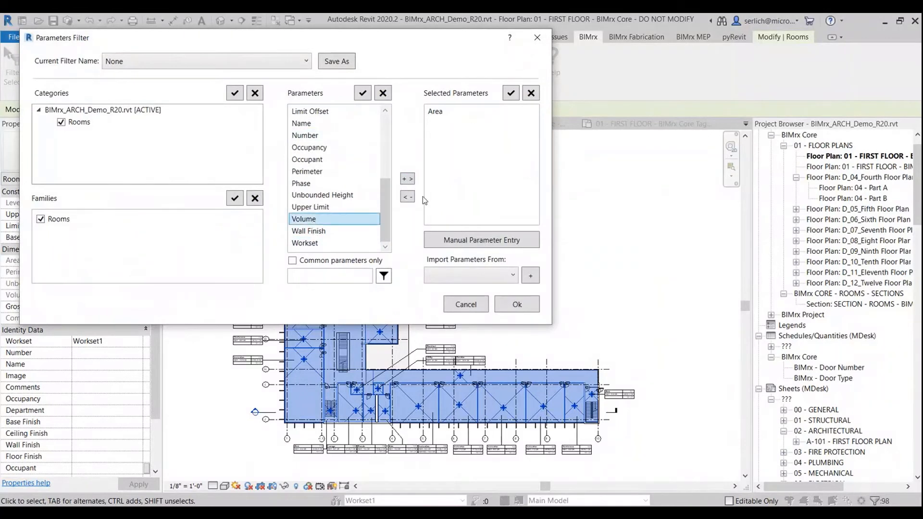
left_click(408, 179)
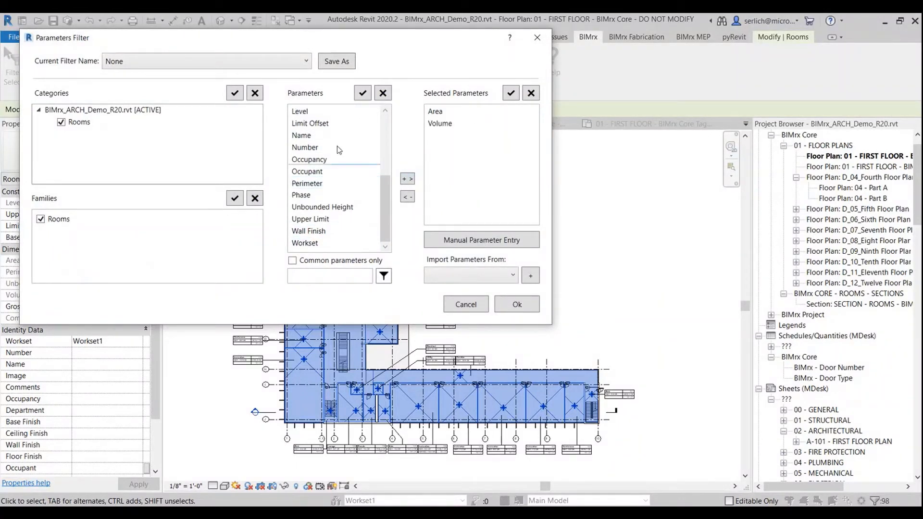
left_click(312, 124)
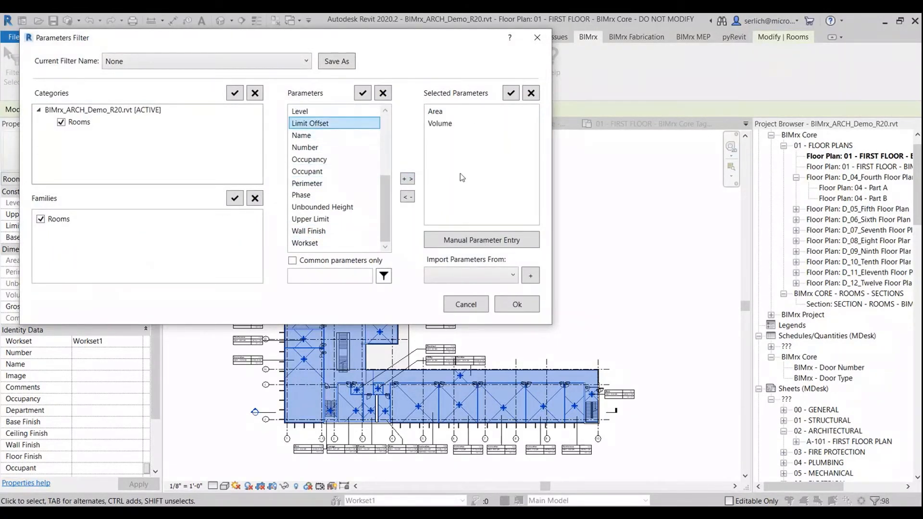
left_click(407, 179)
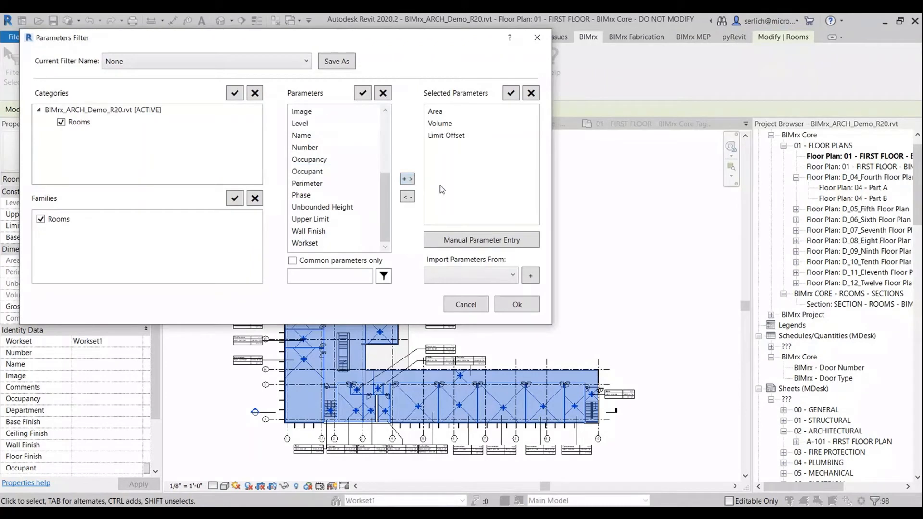
Save the parameters filter as "Room Height" and accept it for the export.
left_click(337, 61)
left_click(200, 80)
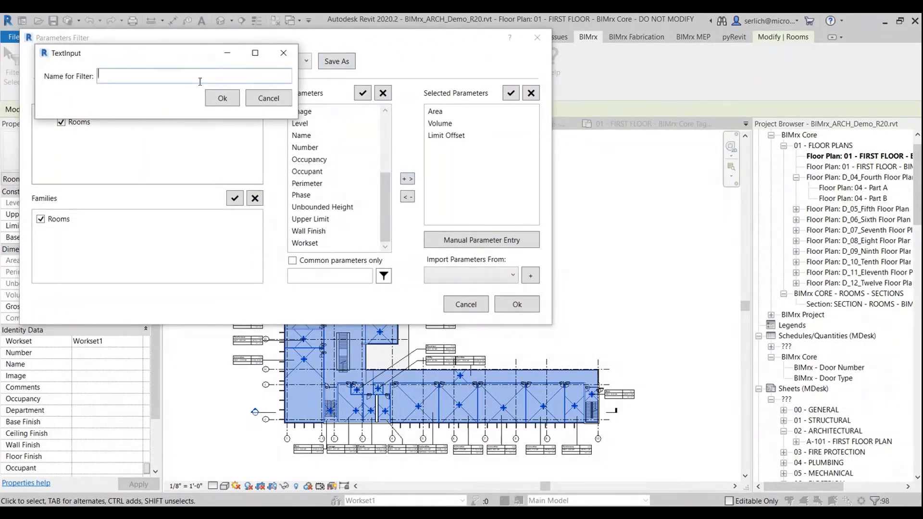
type("Room Height")
left_click(231, 96)
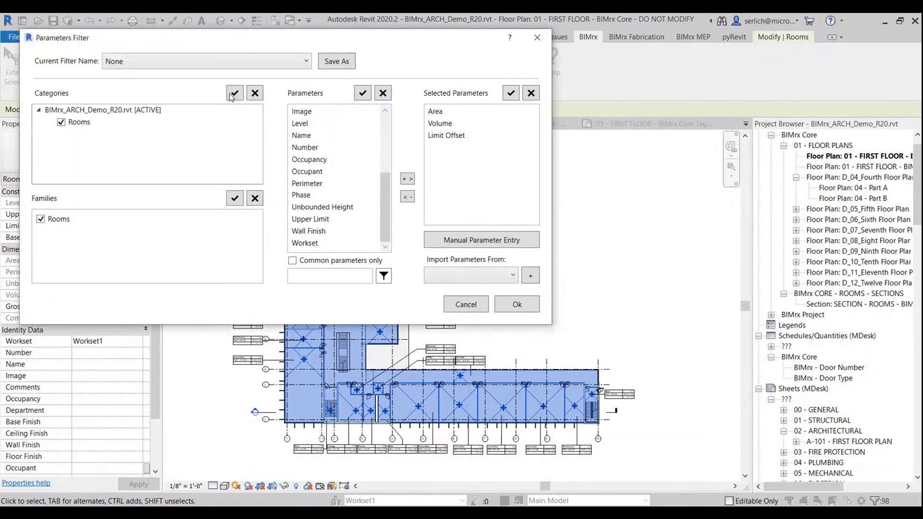
left_click(517, 307)
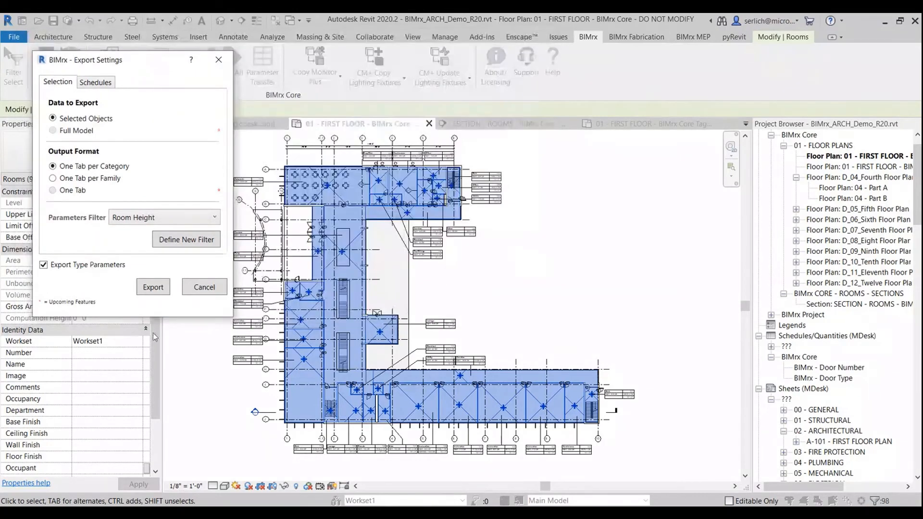
Export the selected rooms over the existing Room Height.xlsm in the BIMrx Demo folder, and open its Rooms sheet in Excel.
left_click(153, 287)
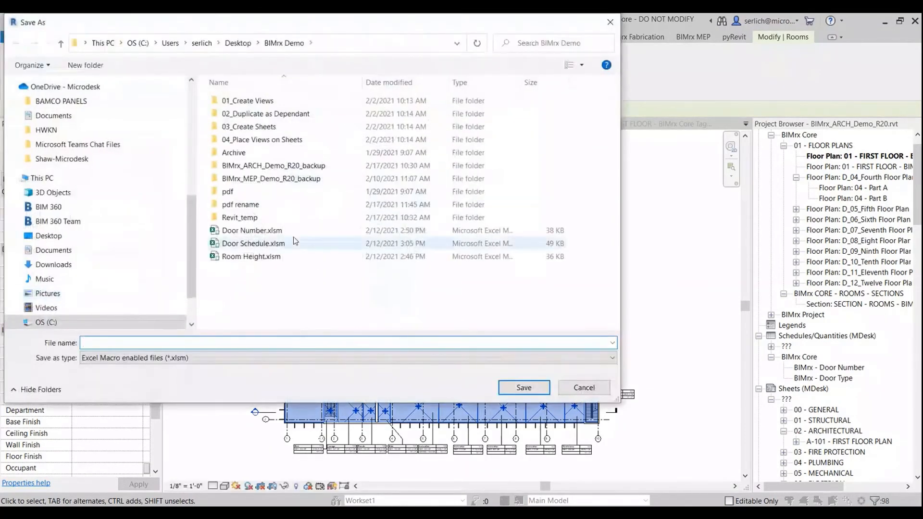
double_click(289, 256)
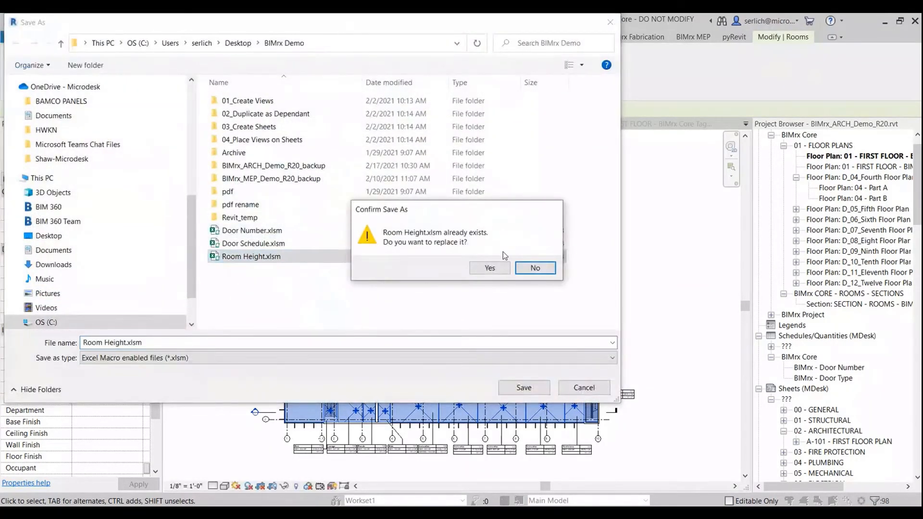
left_click(504, 268)
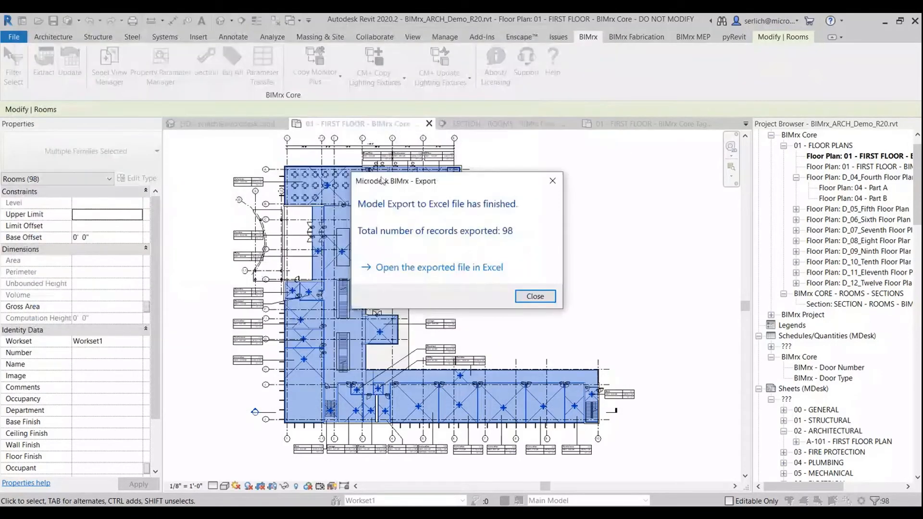
left_click(412, 268)
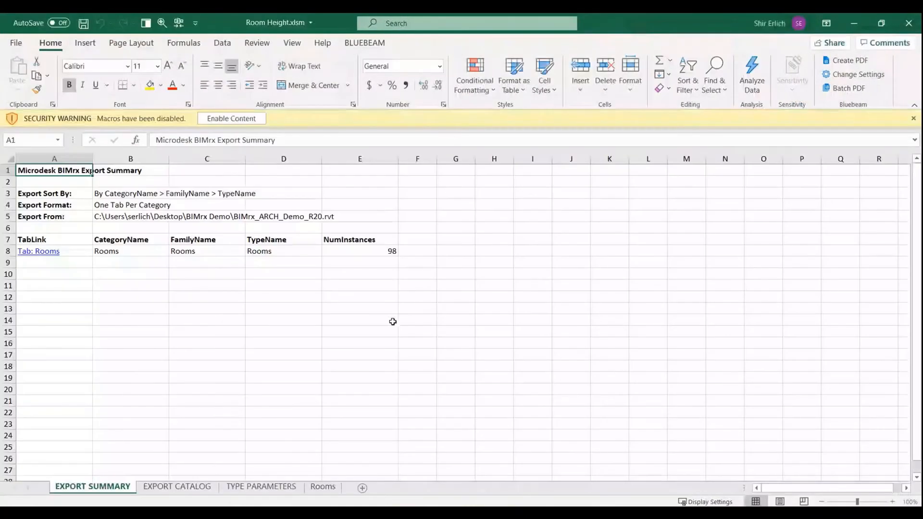
left_click(323, 488)
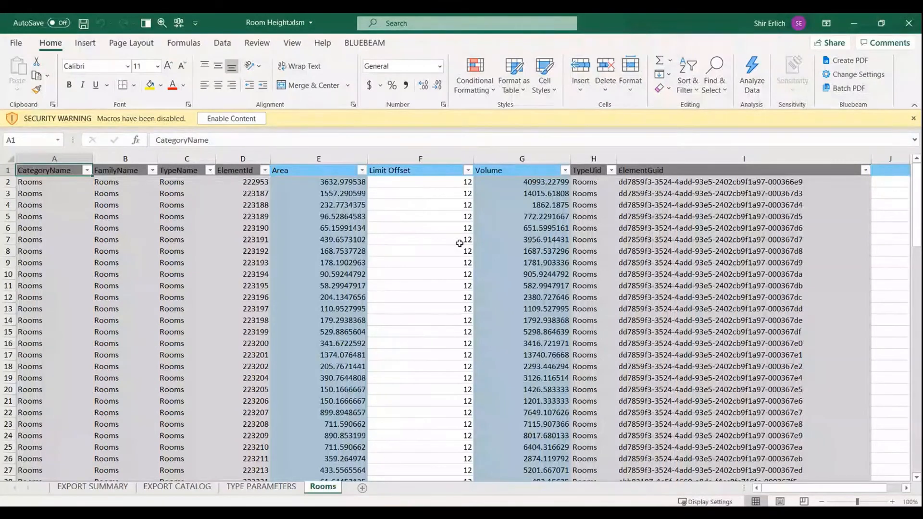
Enter the formula =G2/E2 in cell F2 to calculate the first room's Limit Offset from volume divided by area.
left_click(436, 186)
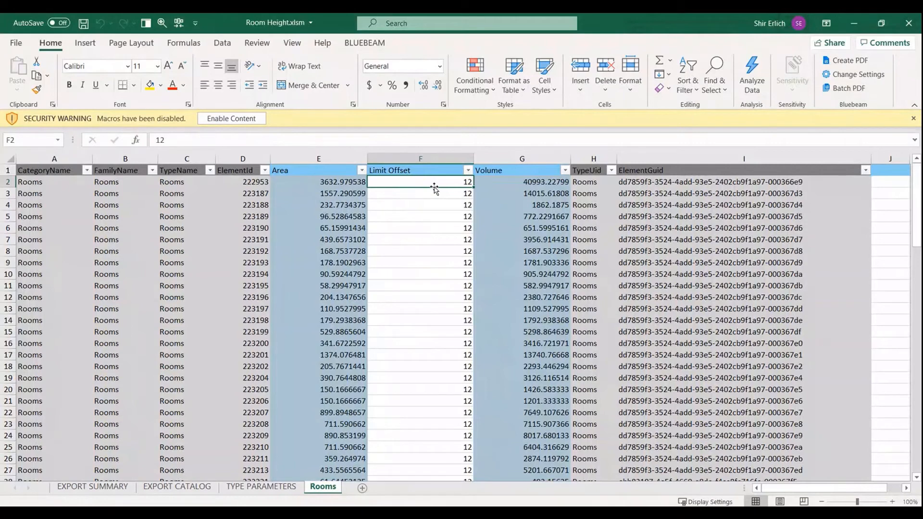
type("=")
left_click(515, 183)
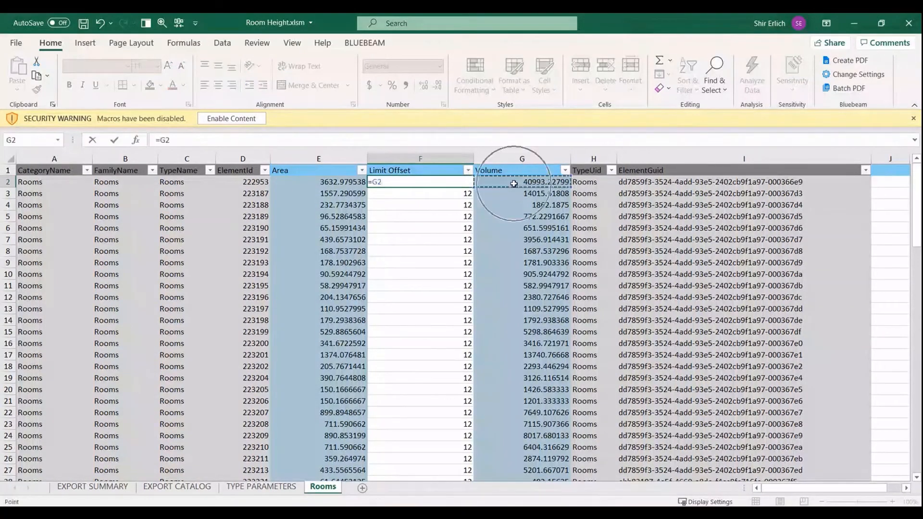
type("/")
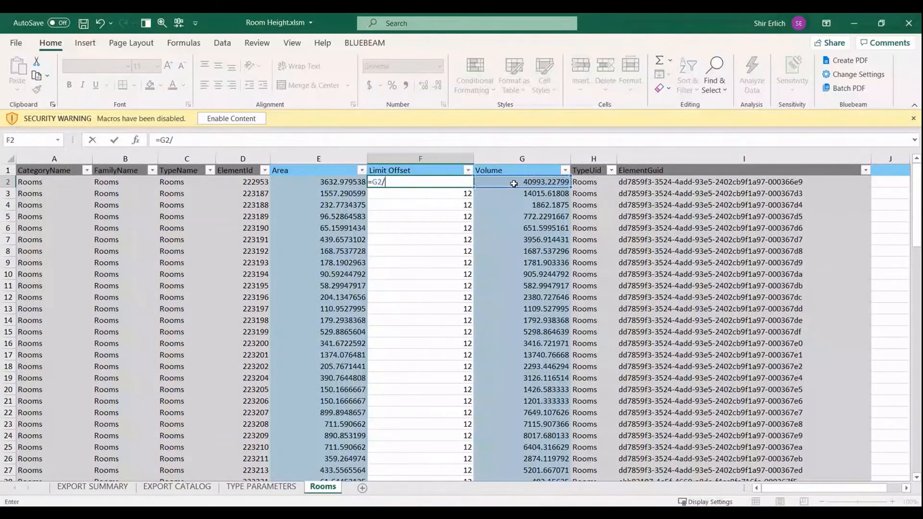
left_click(346, 182)
key("Return")
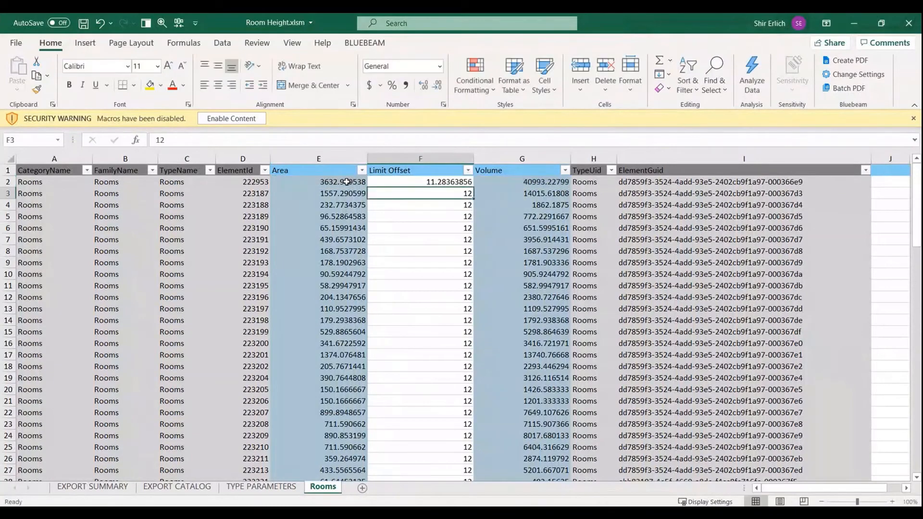
Fill the F2 formula down the Limit Offset column through the last room row, and review the calculated heights.
left_click(402, 184)
left_click_drag(473, 187, 464, 447)
scroll(463, 435, "up", 14)
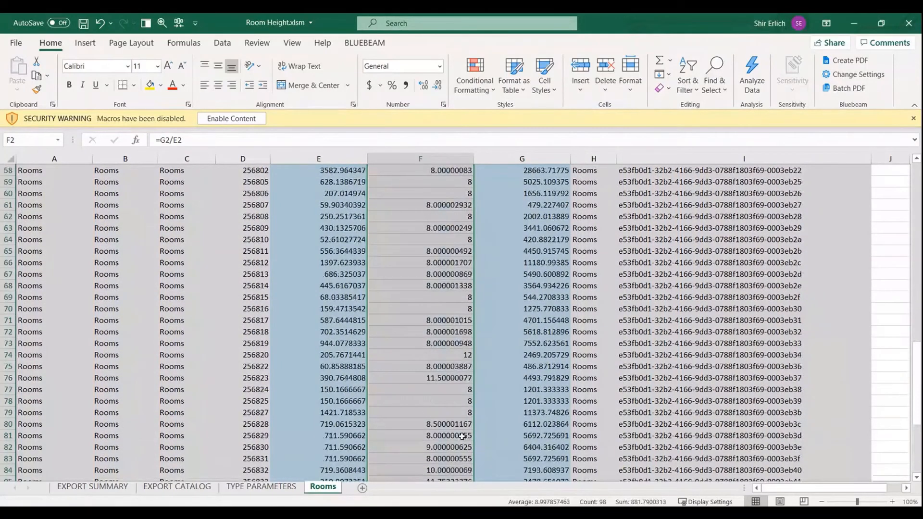
scroll(453, 413, "up", 6)
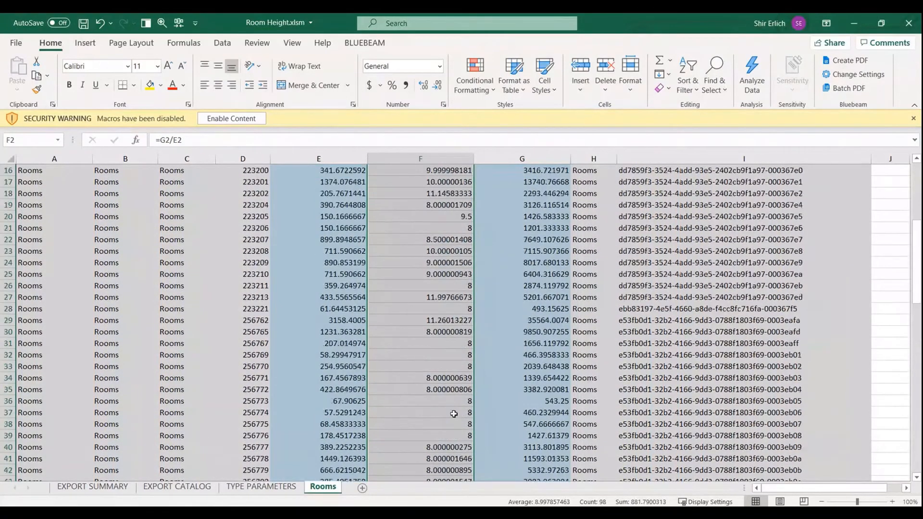
scroll(450, 189, "up", 5)
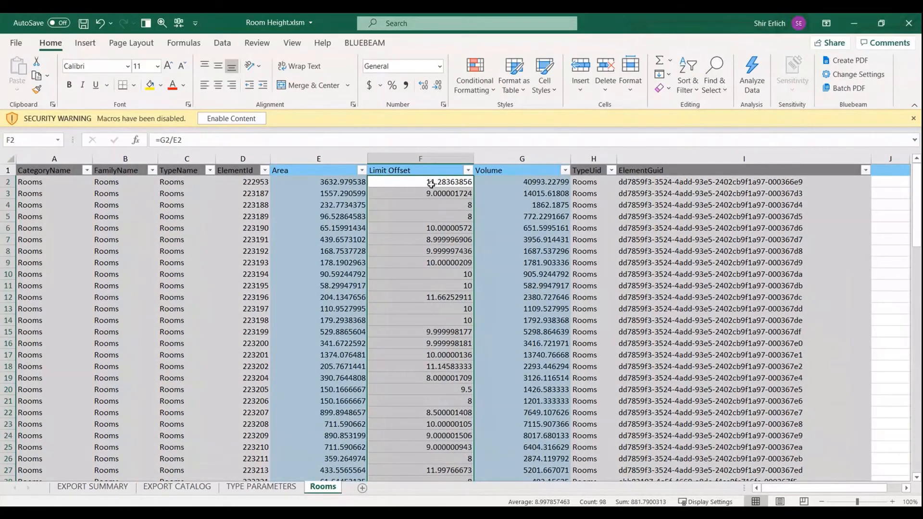
Save and close the Room Height workbook, and update the room data in the Revit model from the edited Excel file.
left_click(84, 23)
left_click(909, 23)
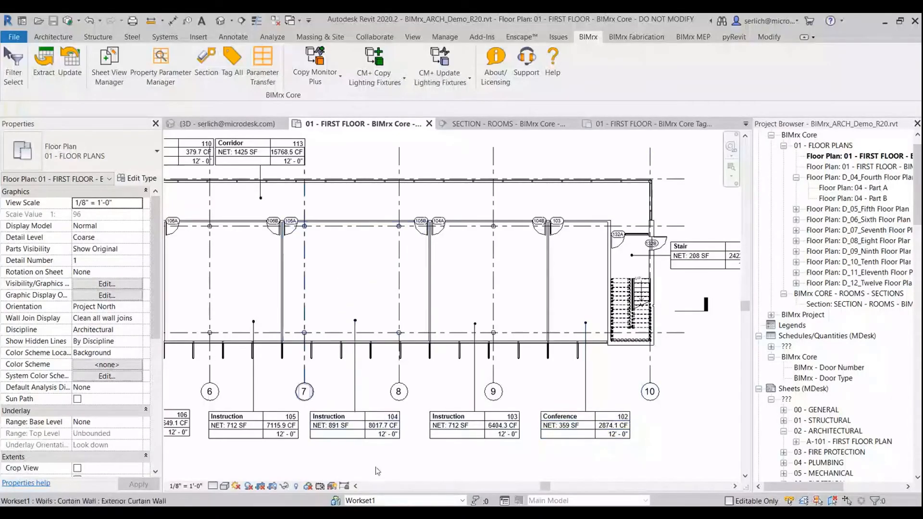
left_click(70, 60)
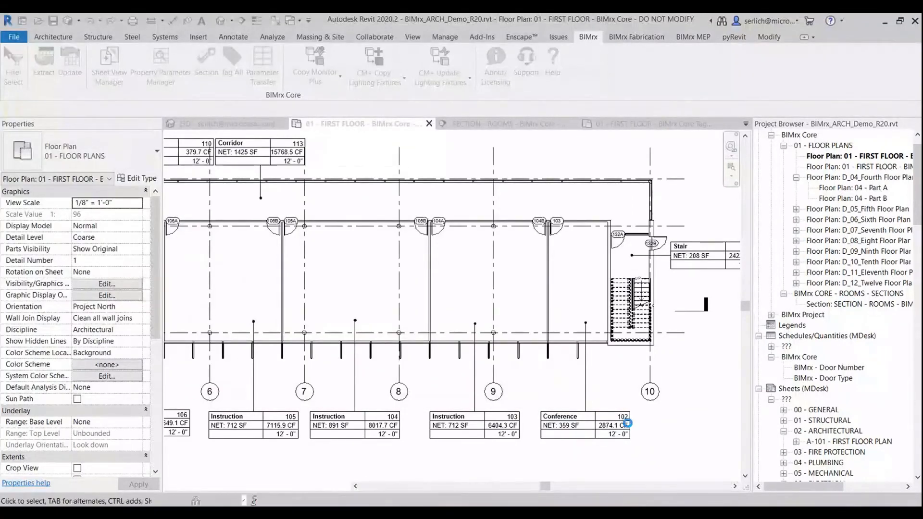
left_click(513, 307)
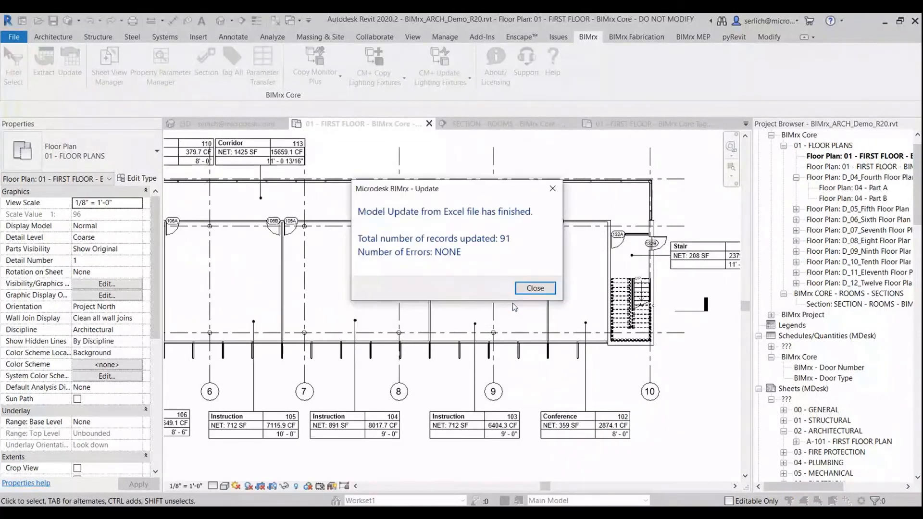
left_click(535, 289)
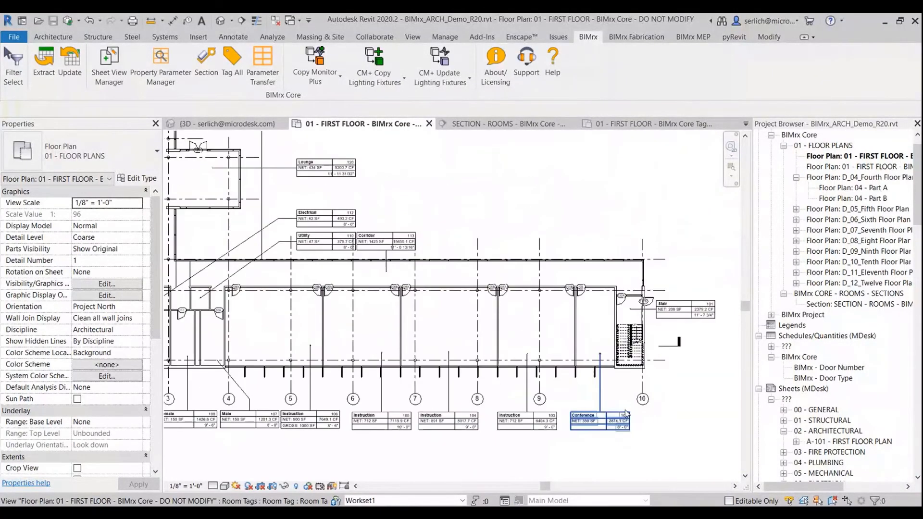
Compare the door numbers on the first floor plan with the BIMrx - Door Number schedule, and close the schedule.
scroll(609, 425, "down", 2)
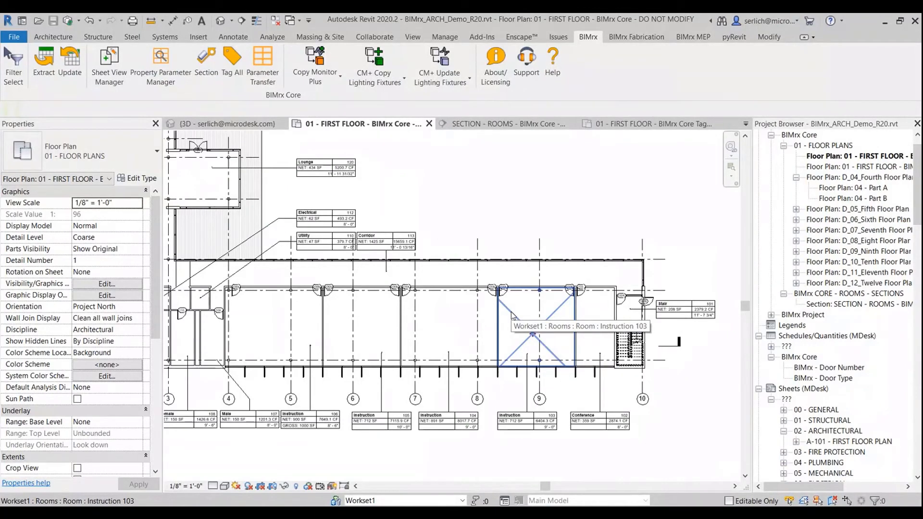
middle_click_drag(561, 231, 515, 236)
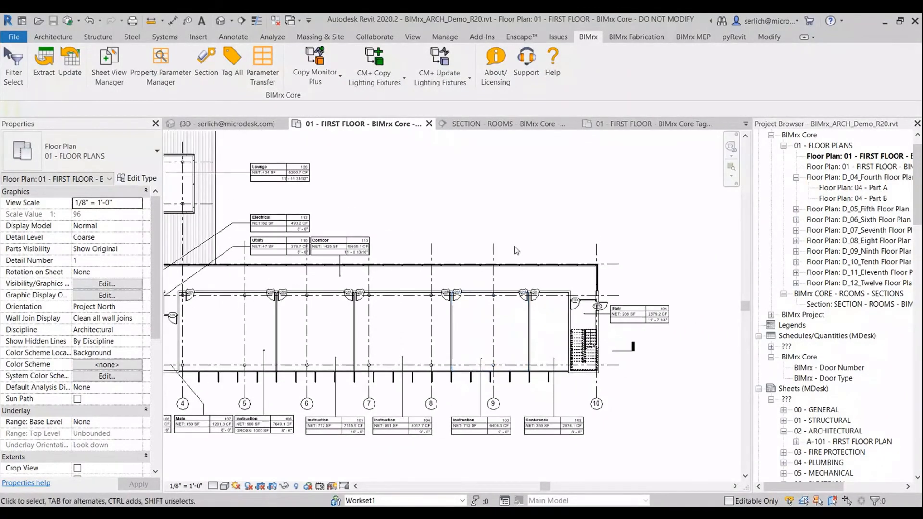
scroll(550, 249, "up", 3)
middle_click_drag(543, 319, 533, 252)
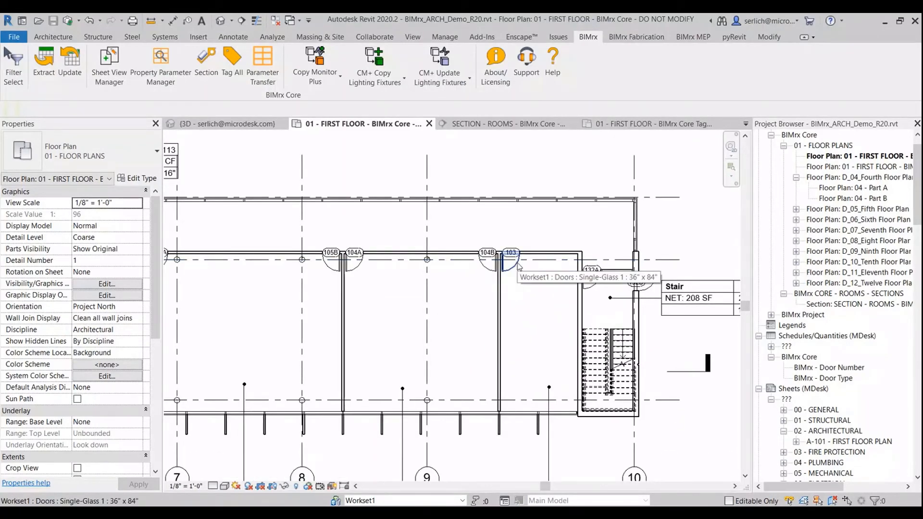
middle_click_drag(520, 266, 505, 208)
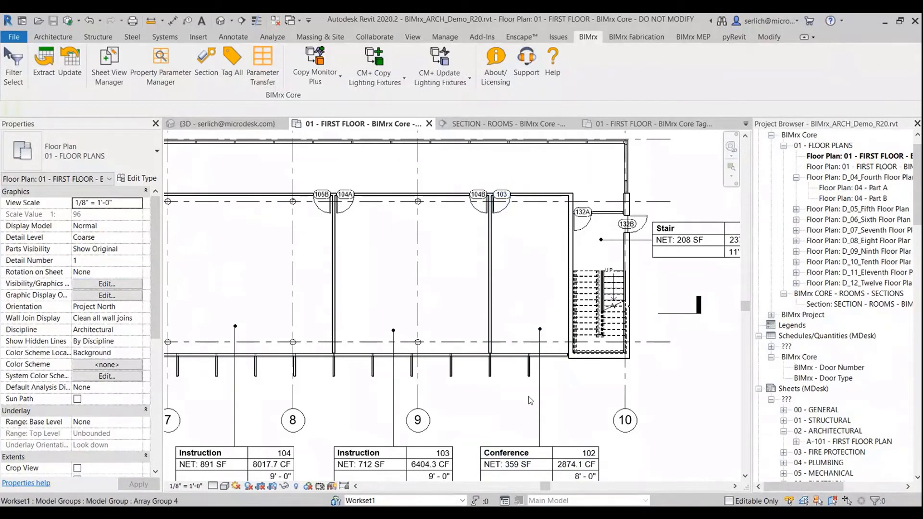
double_click(849, 369)
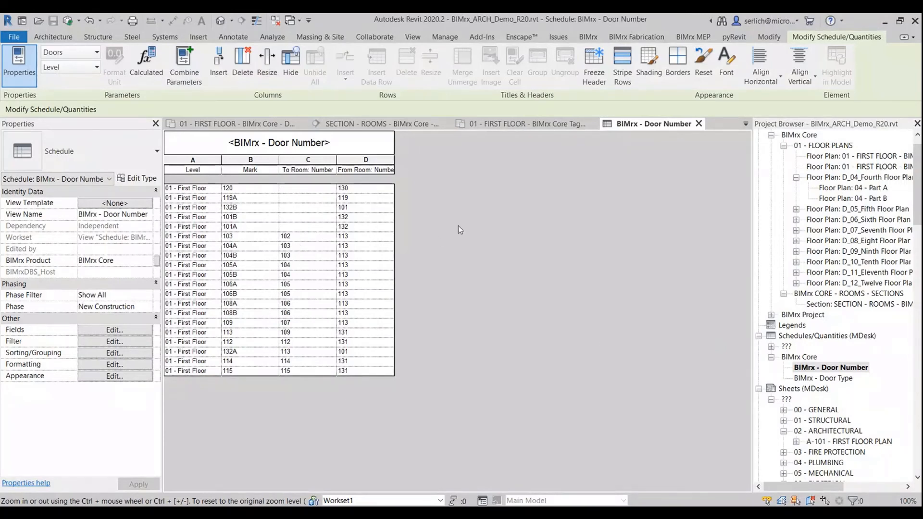
left_click(699, 124)
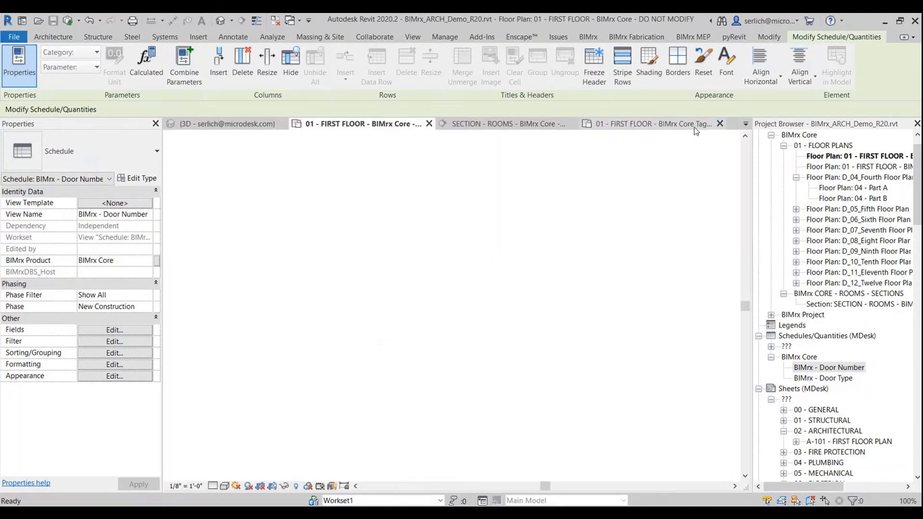
middle_click_drag(500, 175, 465, 226)
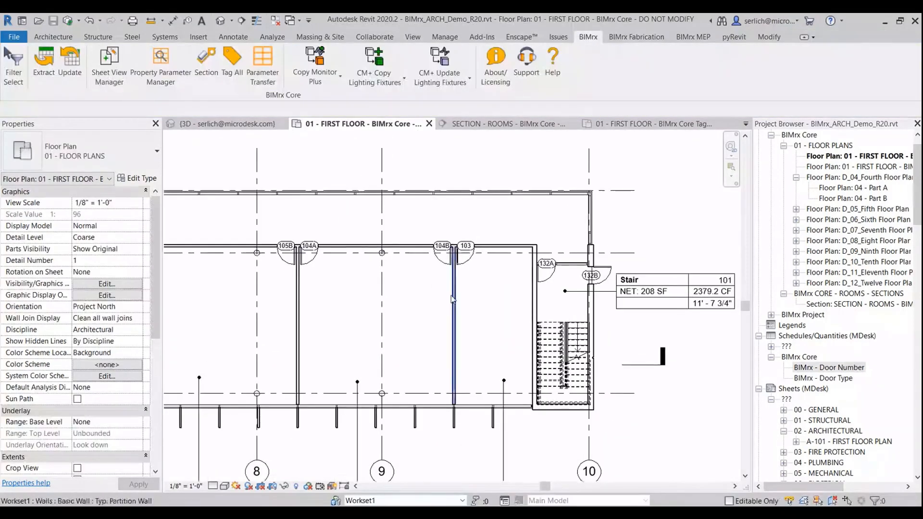
scroll(454, 293, "down", 4)
middle_click_drag(434, 158, 551, 200)
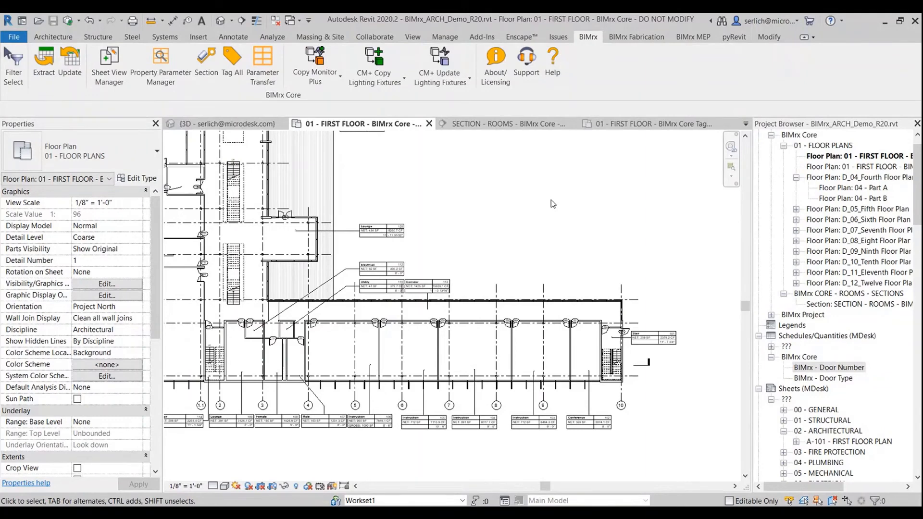
Switch to the 01 - FIRST FLOOR - BIMrx Core Tagging floor plan.
left_click(622, 123)
scroll(564, 367, "up", 5)
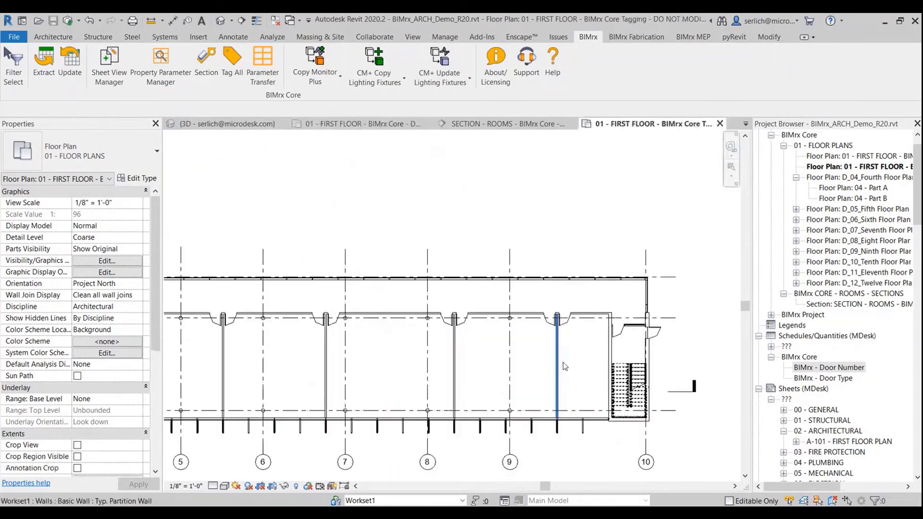
scroll(564, 363, "up", 1)
middle_click_drag(549, 350, 525, 310)
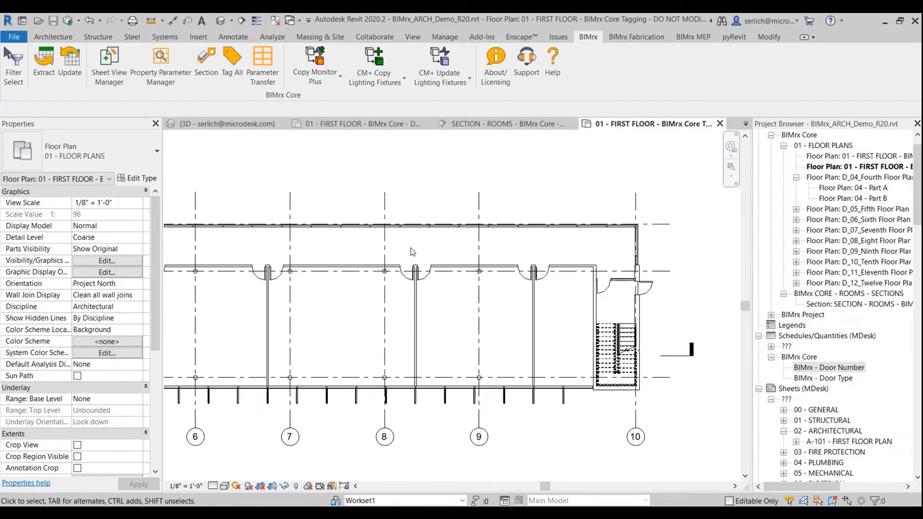
Tag the two doors flanking the partition wall between grids 9 and 10 with individual door area tags, without leaders.
key("t")
key("g")
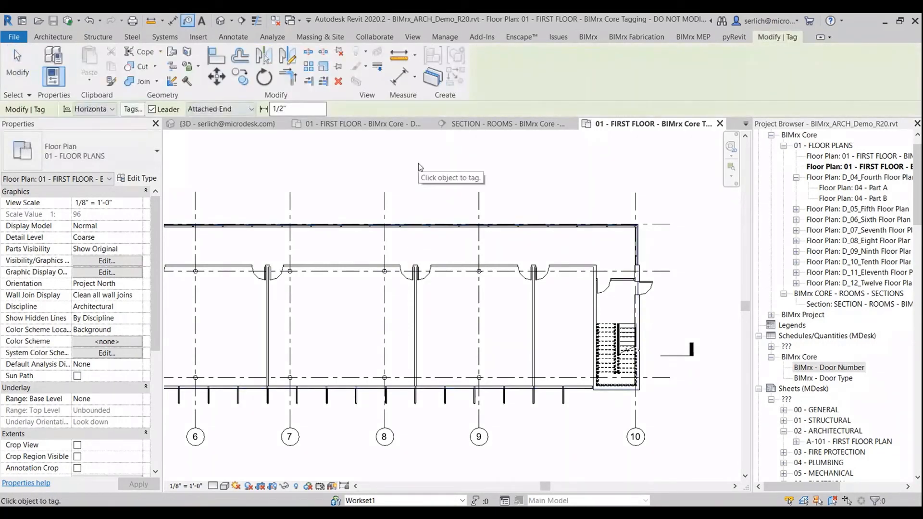
left_click(542, 272)
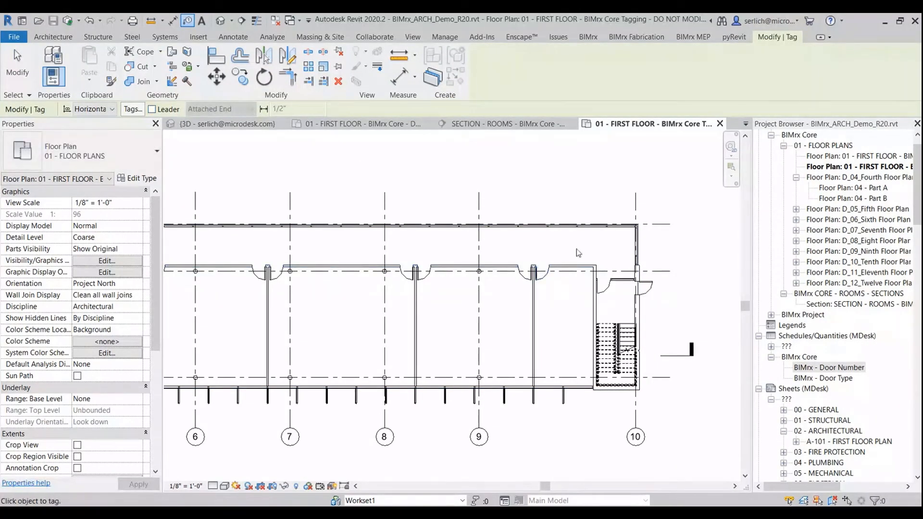
scroll(537, 287, "up", 4)
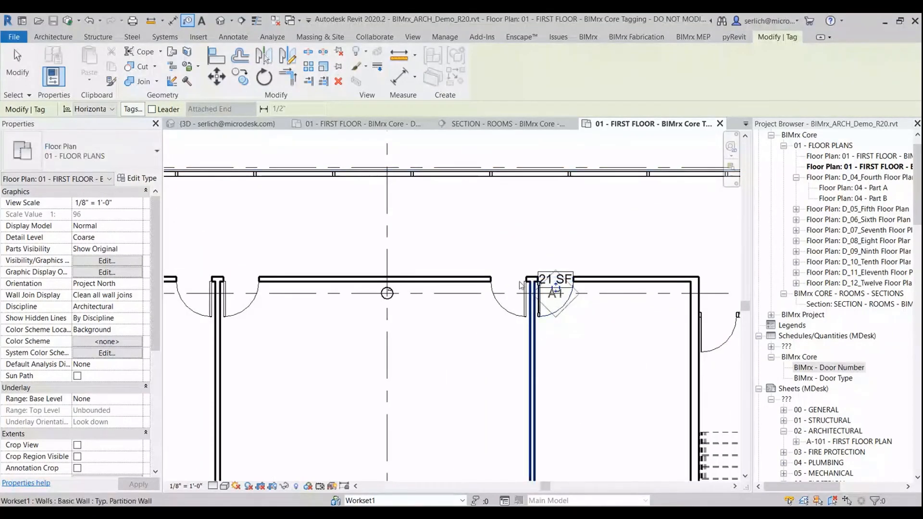
left_click(508, 281)
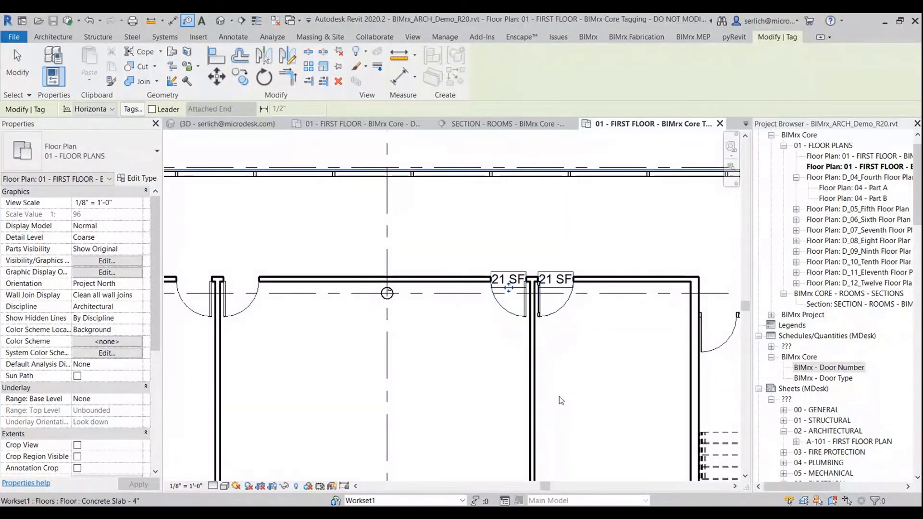
Move both door area tags up, clear of the wall above their doors.
scroll(611, 281, "up", 4)
key("Escape")
left_click_drag(486, 302, 489, 244)
left_click_drag(382, 304, 380, 245)
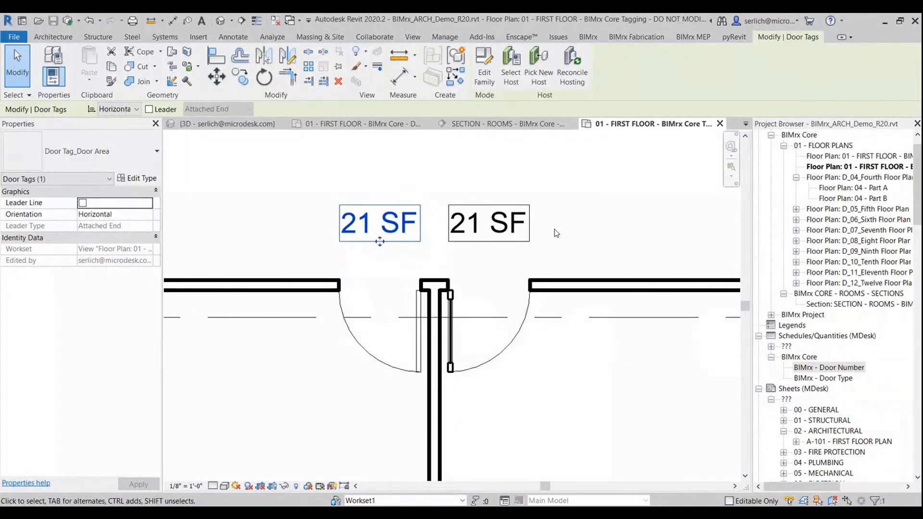
Delete the two manually placed door area tags.
key("Delete")
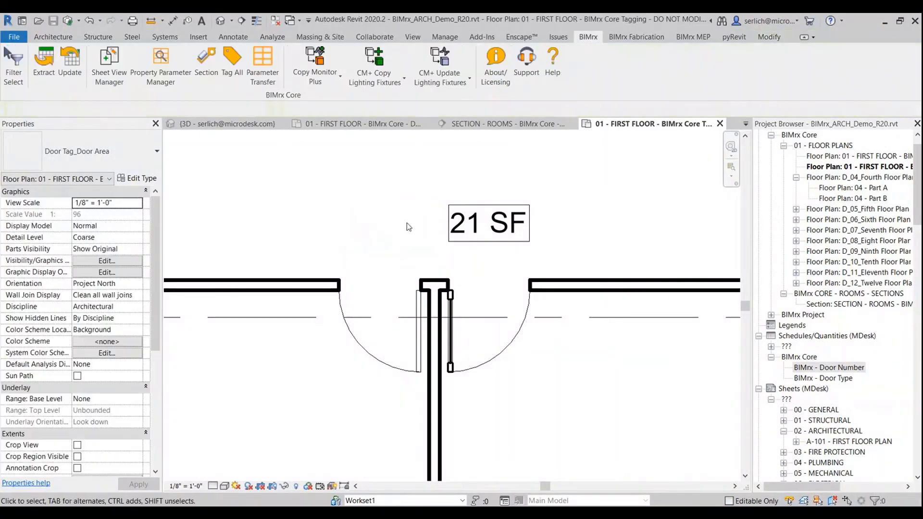
left_click(465, 229)
key("Delete")
Start BIMrx Tag All with the Door Tag.xml preset and review the tag symbols and category options for Doors.
scroll(668, 234, "down", 2)
middle_click_drag(667, 234, 529, 238)
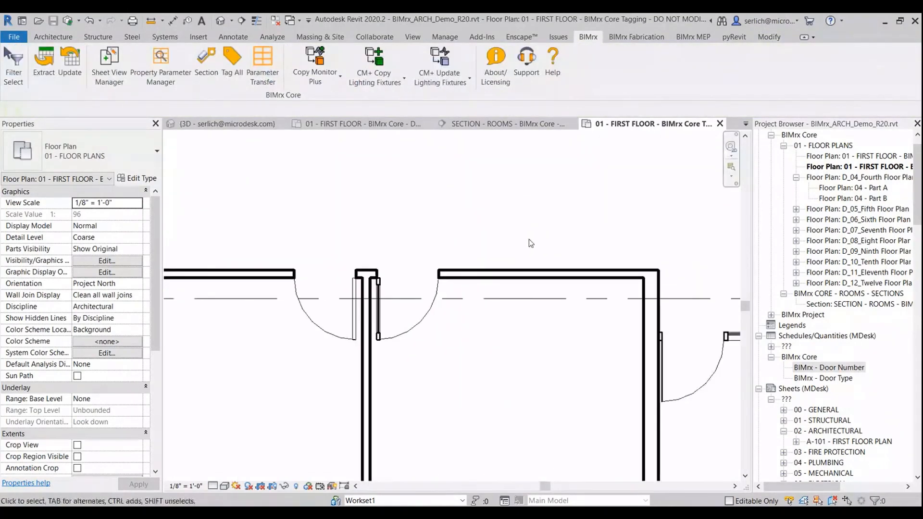
scroll(519, 241, "down", 2)
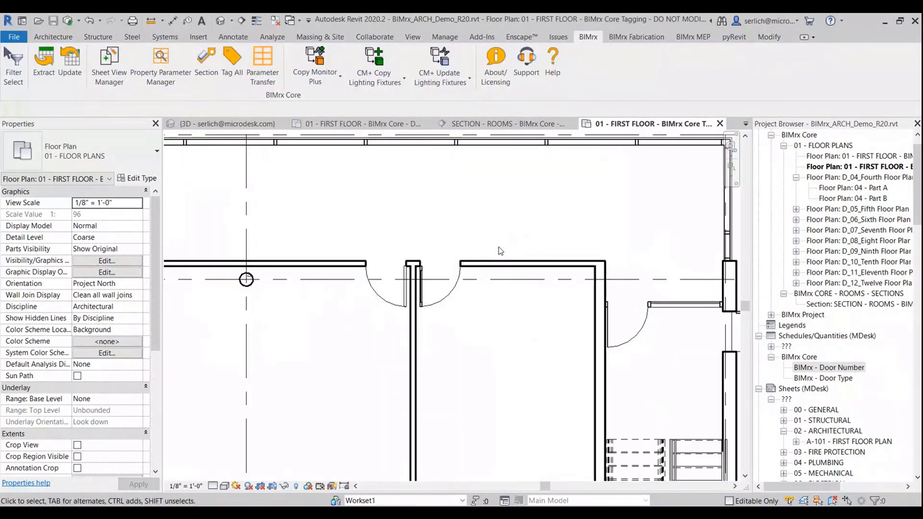
left_click(228, 61)
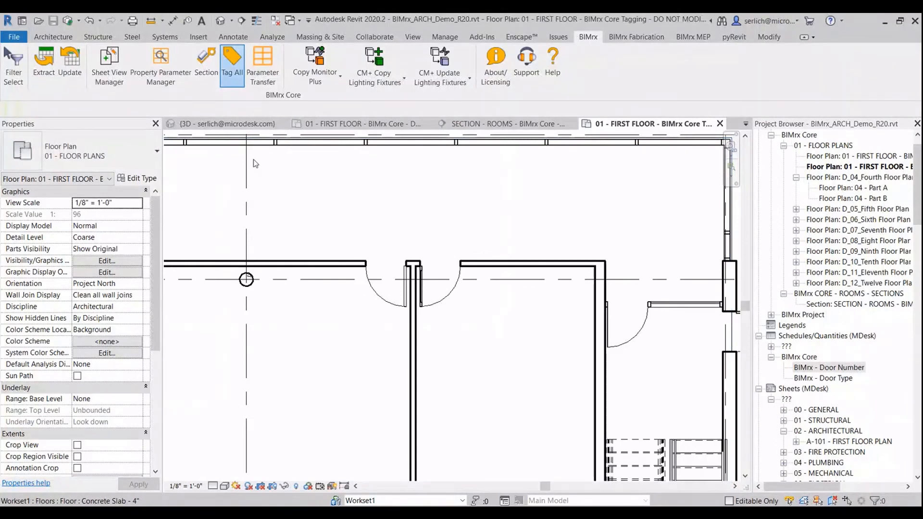
left_click_drag(330, 205, 543, 124)
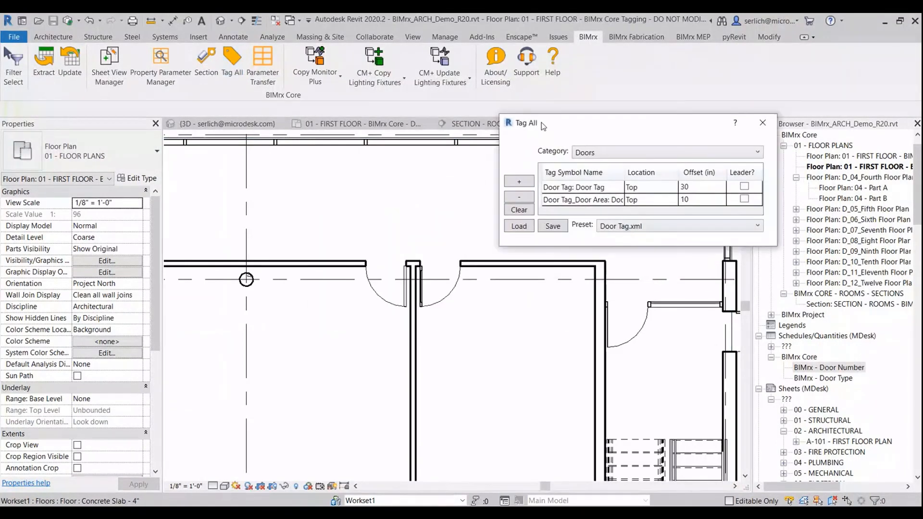
left_click(564, 186)
left_click(566, 197)
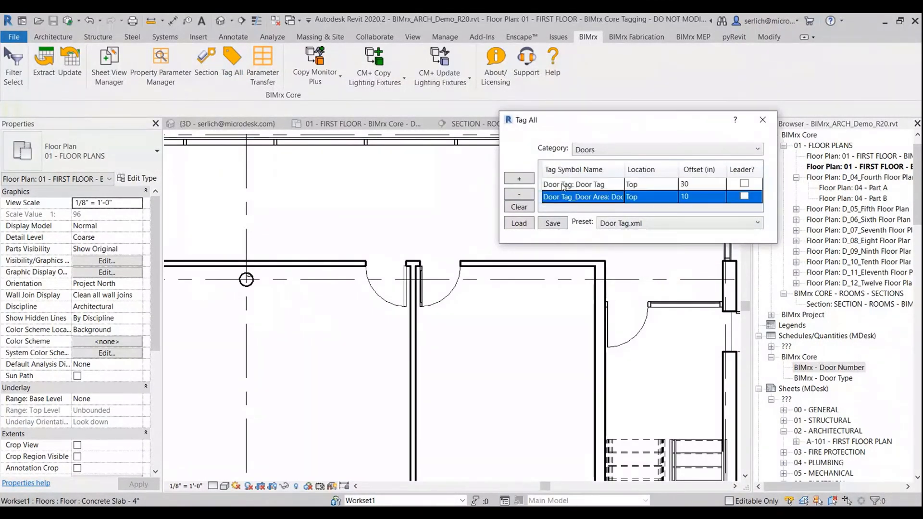
left_click(588, 150)
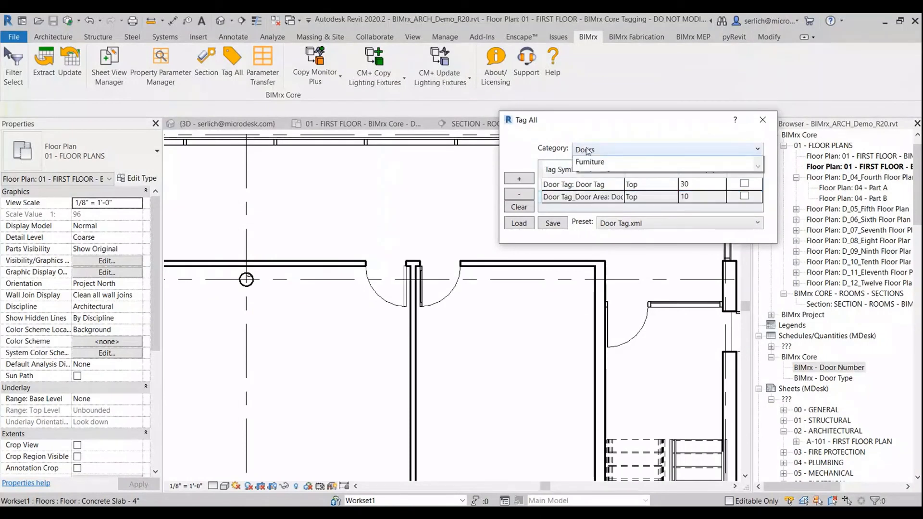
left_click(658, 125)
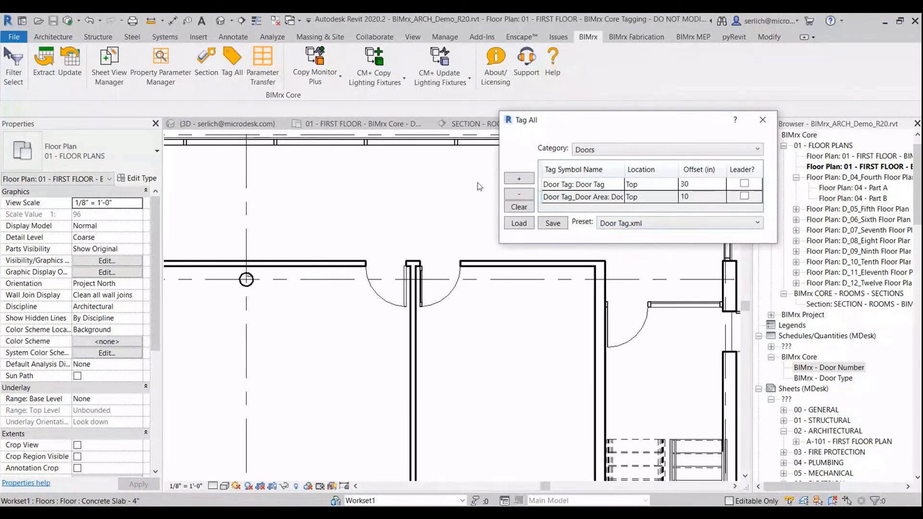
left_click_drag(522, 129, 548, 105)
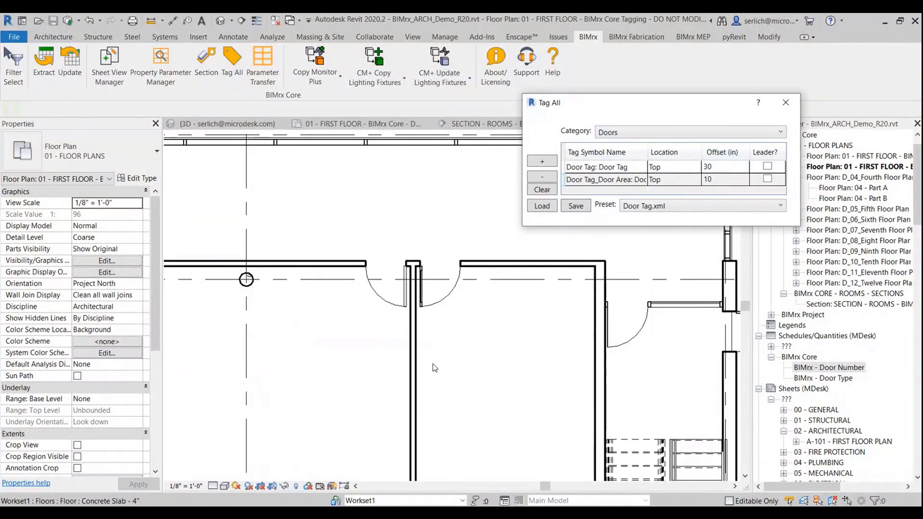
Apply the preset's door number and door area tags to the four pairs of classroom doors along the corridor, and close Tag All.
left_click(434, 305)
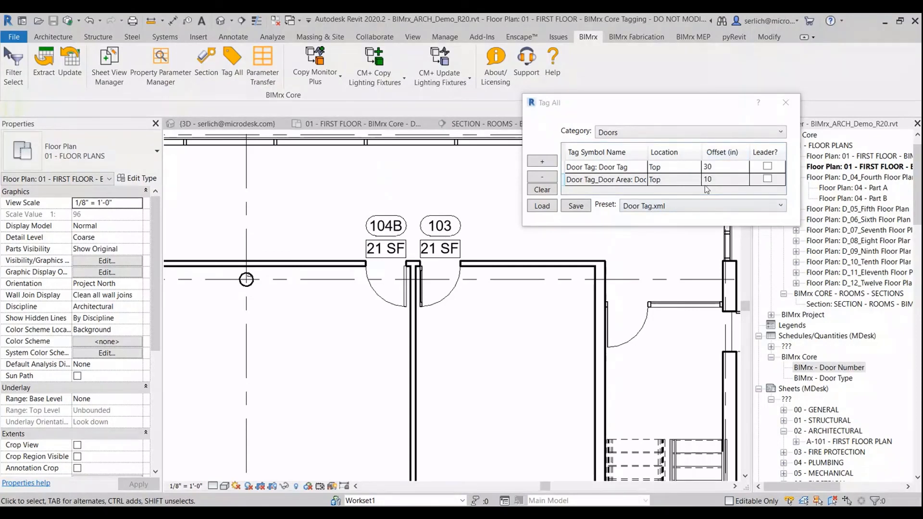
scroll(274, 374, "down", 5)
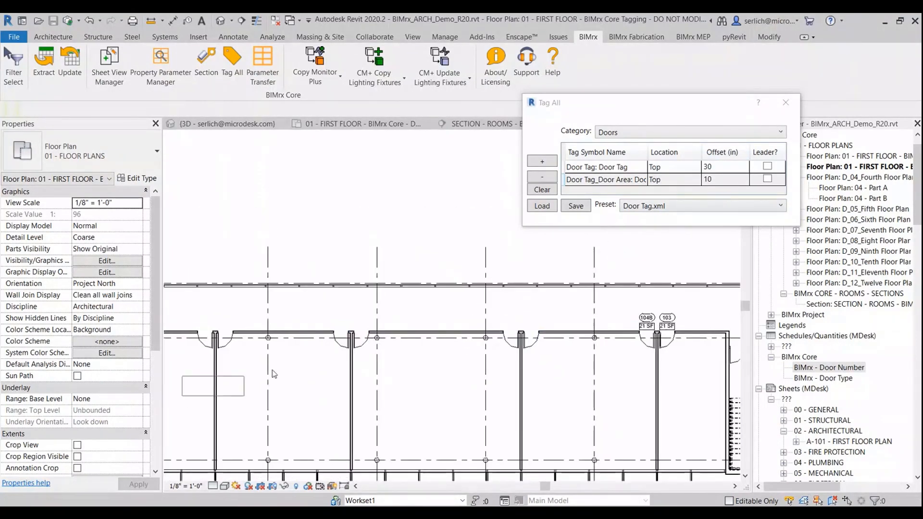
left_click_drag(275, 374, 587, 264)
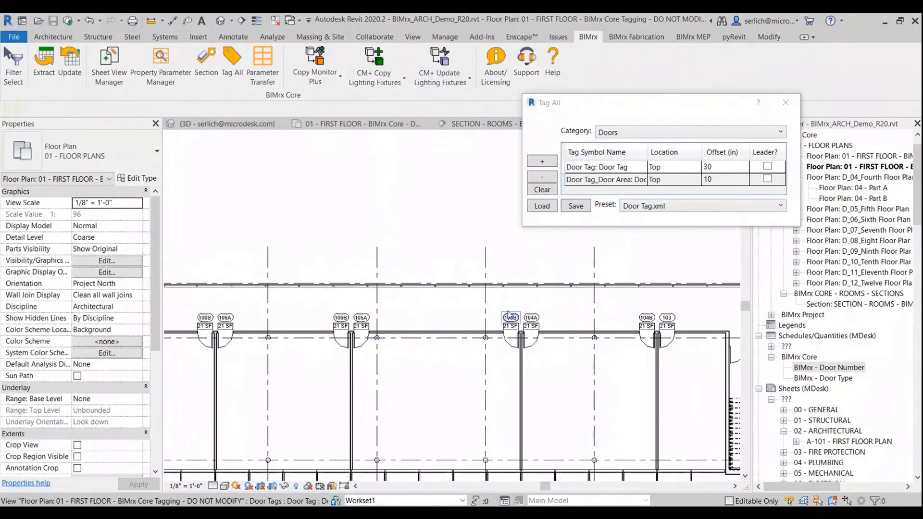
middle_click_drag(528, 431, 544, 416)
middle_click_drag(512, 386, 513, 382)
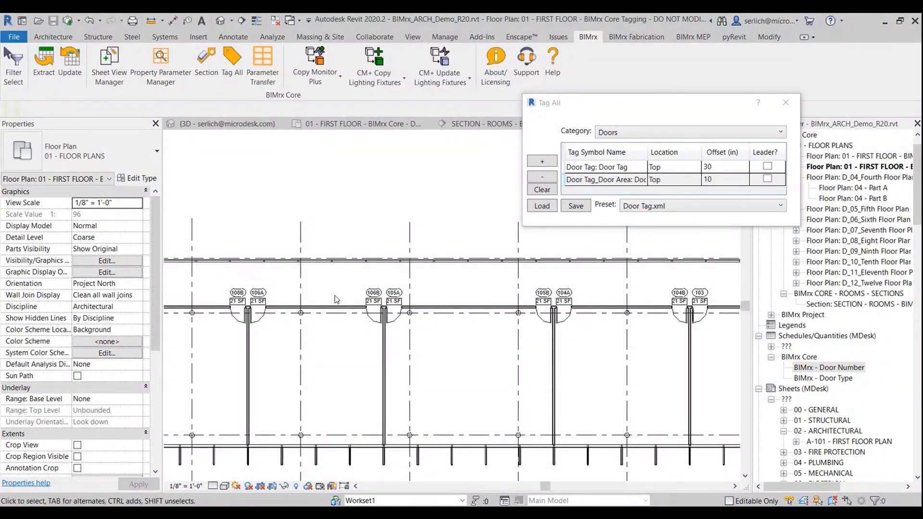
left_click(786, 102)
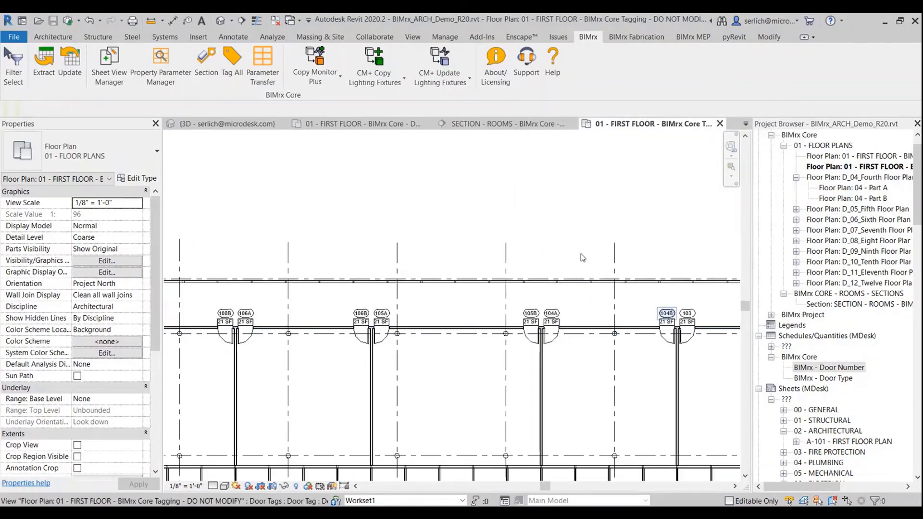